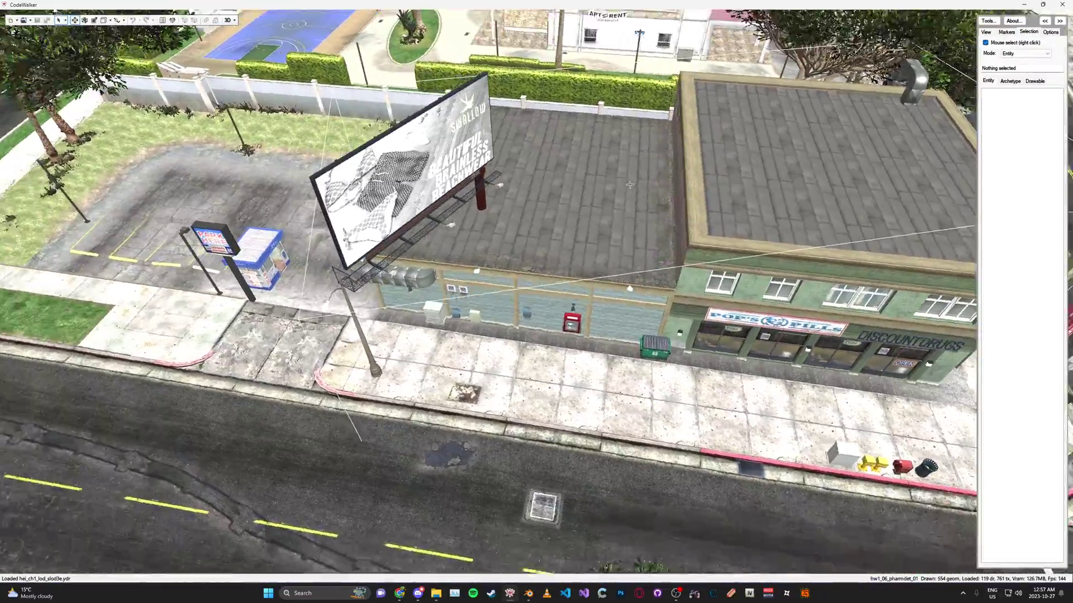
{"action": "left_click_drag", "start_coordinate": [630, 184], "coordinate": [564, 162]}
{"action": "key", "text": "d"}
{"action": "key", "text": "s"}
{"action": "key", "text": "w"}
{"action": "key", "text": "s"}
{"action": "key", "text": "s"}
Switch to Blender and import hw1_rd_04_20.ydr.xml and hw1_06_pharmcy_01.ydr.xml from the Desktop's Import folder as CodeWalker XML.
{"action": "left_click", "coordinate": [528, 593]}
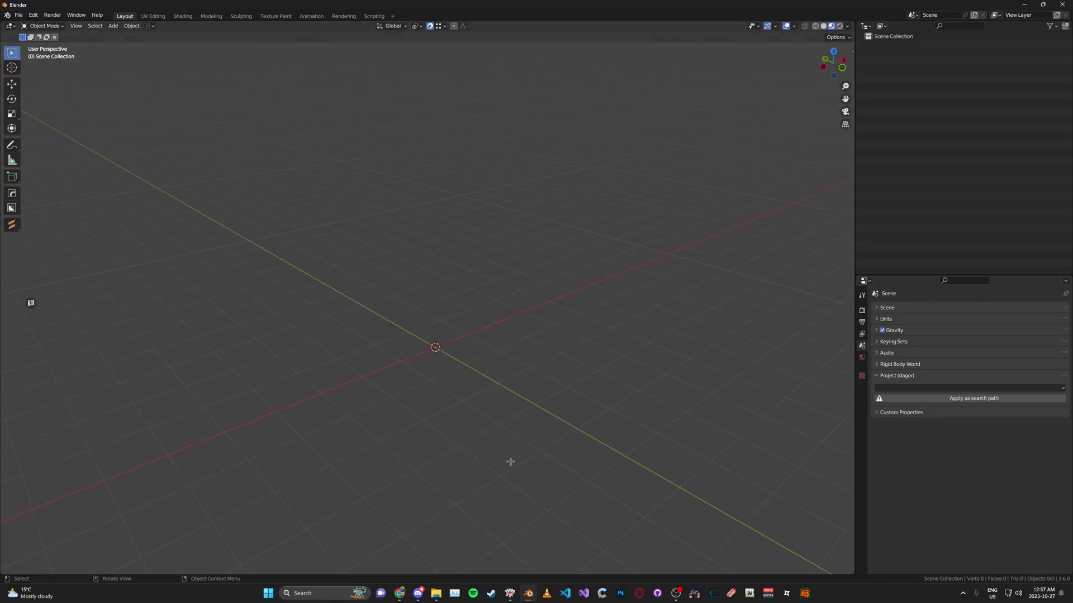
{"action": "key", "text": "n"}
{"action": "left_click", "coordinate": [698, 61]}
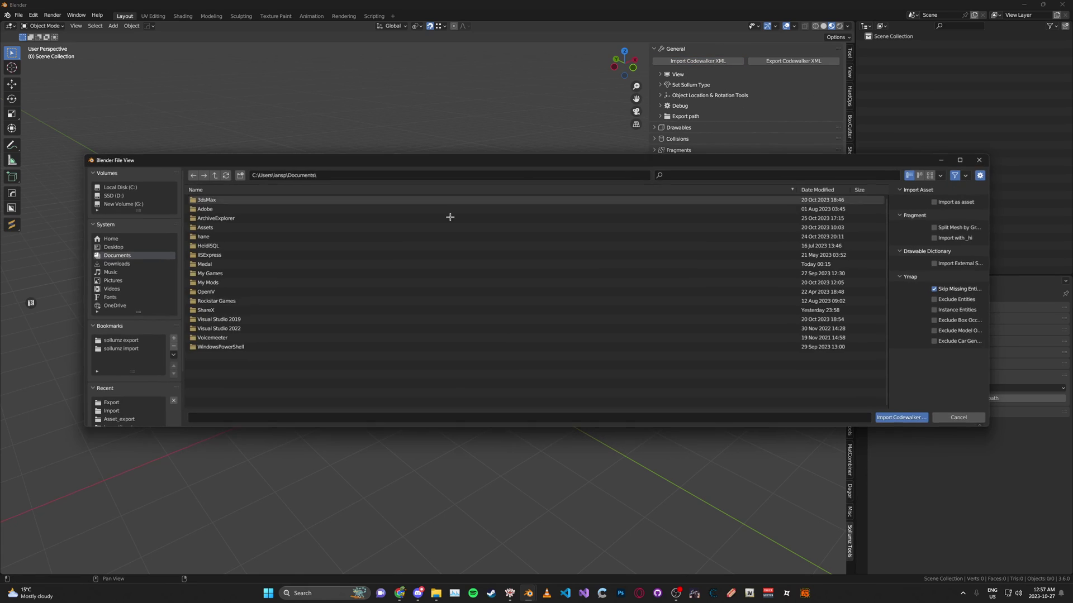
{"action": "left_click", "coordinate": [129, 246]}
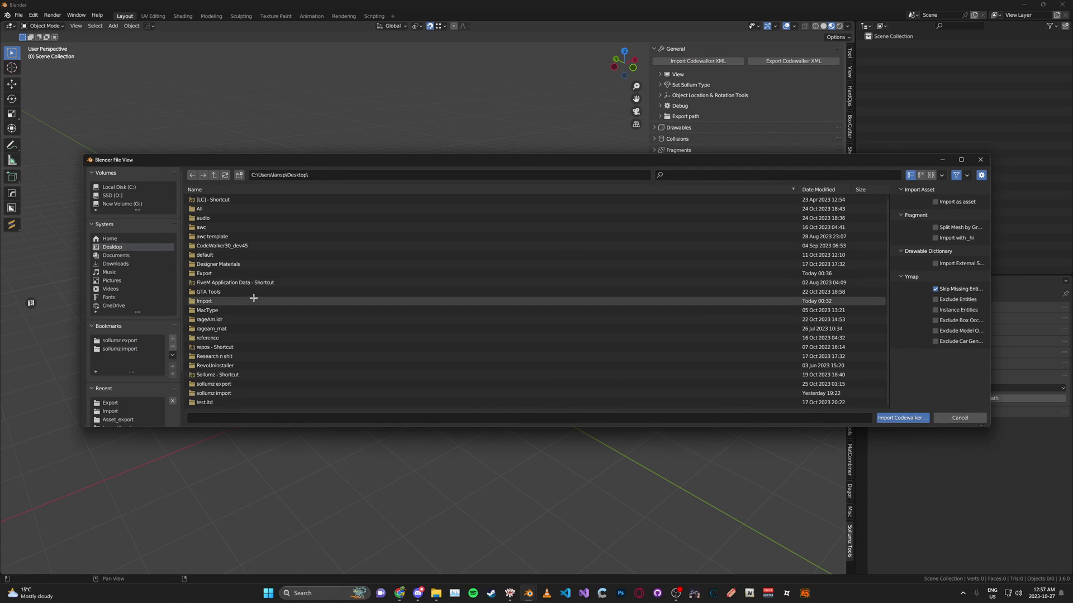
{"action": "double_click", "coordinate": [244, 393]}
{"action": "left_click", "coordinate": [132, 246]}
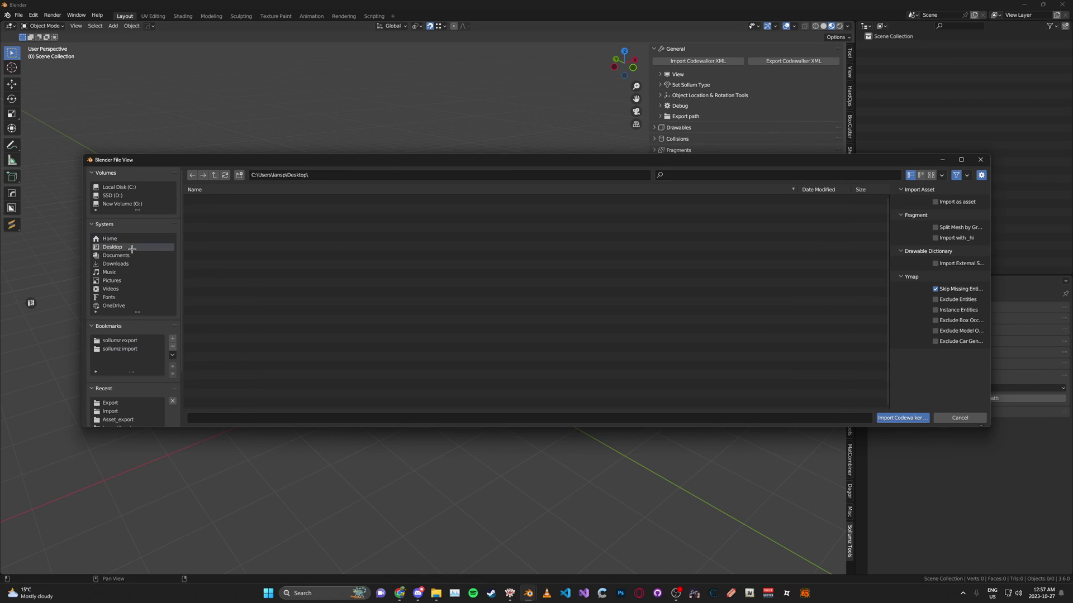
{"action": "double_click", "coordinate": [231, 294]}
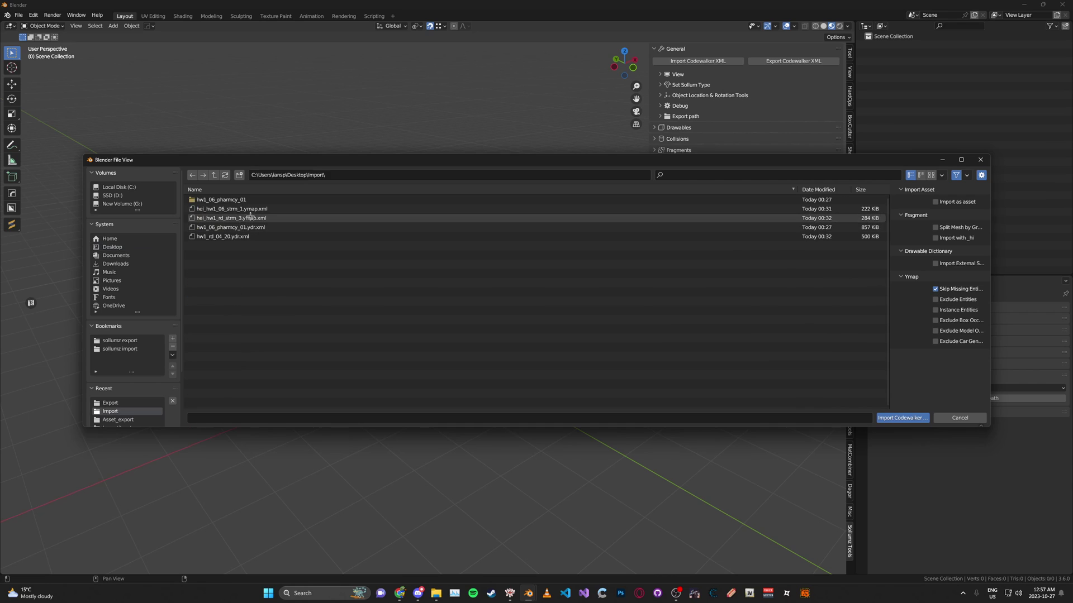
{"action": "double_click", "coordinate": [229, 236]}
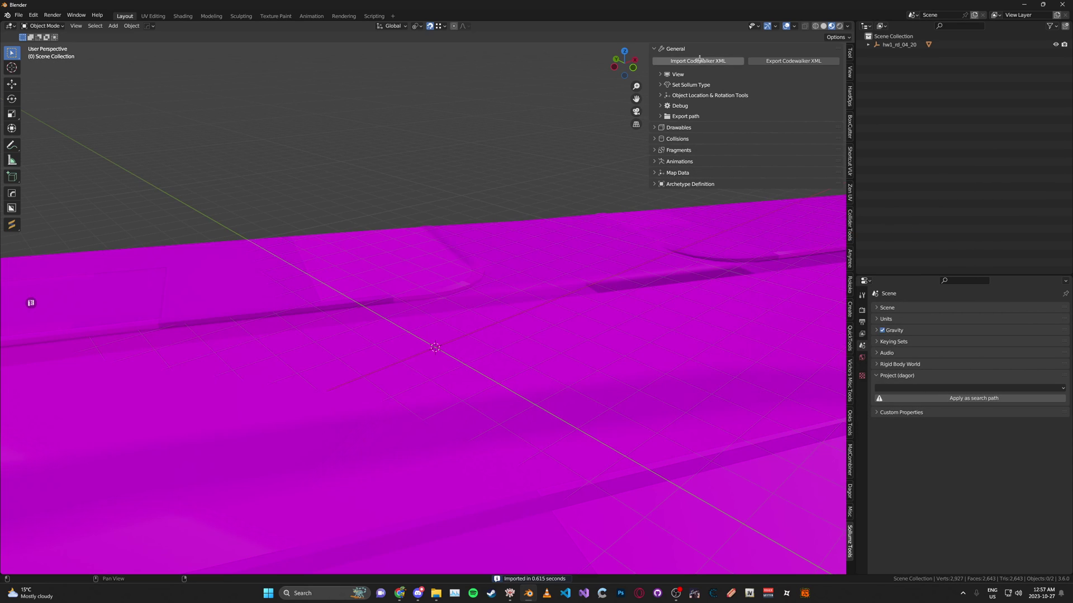
{"action": "left_click", "coordinate": [698, 60]}
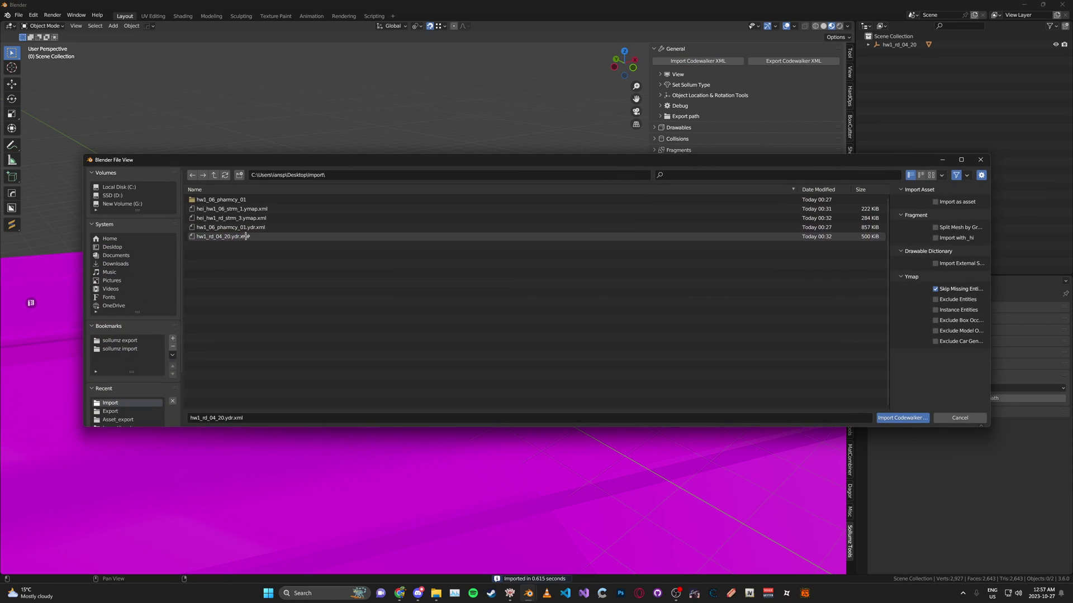
{"action": "double_click", "coordinate": [229, 227]}
Import the map files hei_hw1_06_strm_1.ymap.xml and hei_hw1_rd_strm_3.ymap.xml from the same Import folder.
{"action": "left_click", "coordinate": [671, 61]}
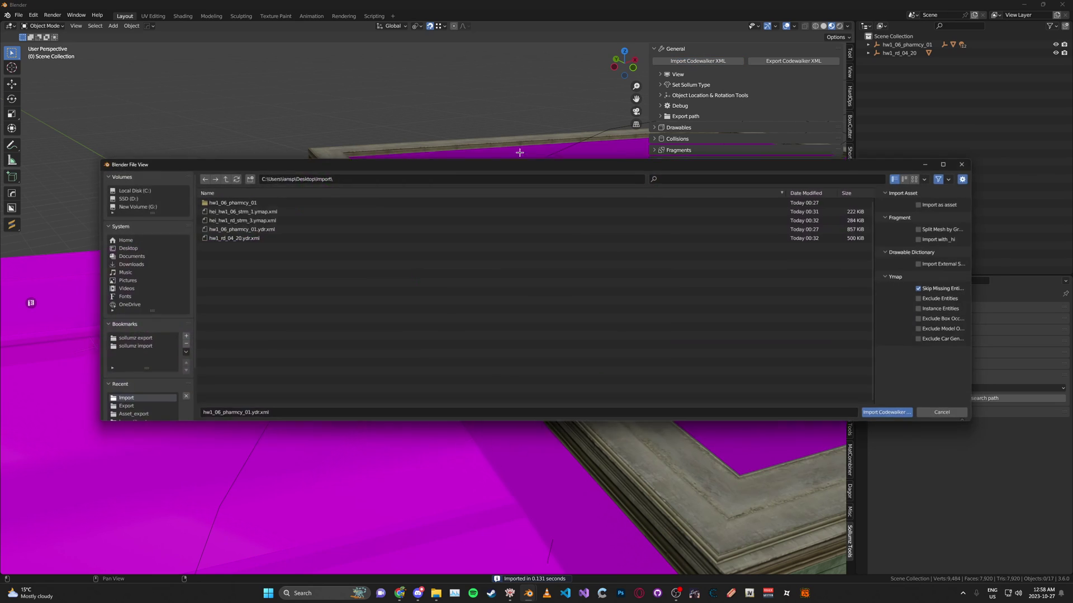
{"action": "double_click", "coordinate": [262, 210]}
{"action": "left_click", "coordinate": [704, 63]}
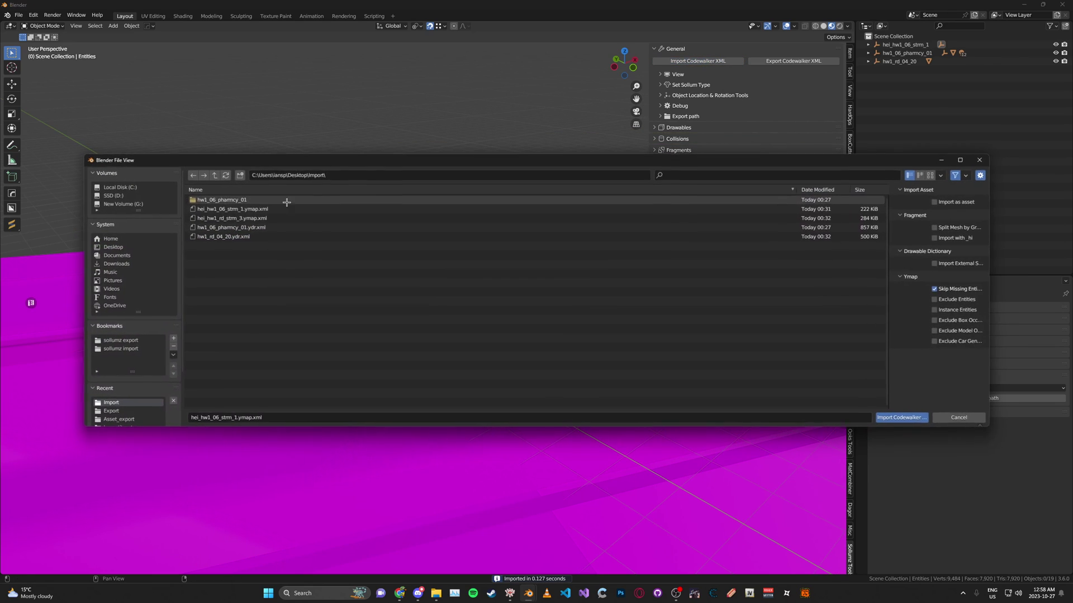
{"action": "double_click", "coordinate": [264, 217]}
Find the missing texture files using the Import folder on the Desktop as the search location.
{"action": "key", "text": "n"}
{"action": "key", "text": "q"}
{"action": "left_click", "coordinate": [414, 219]}
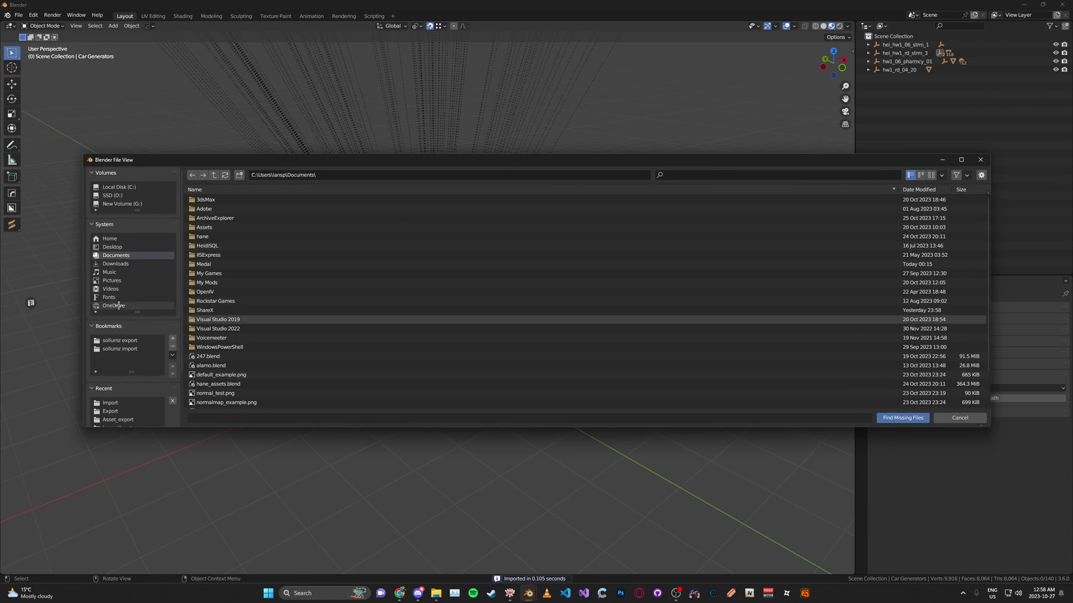
{"action": "left_click", "coordinate": [116, 248]}
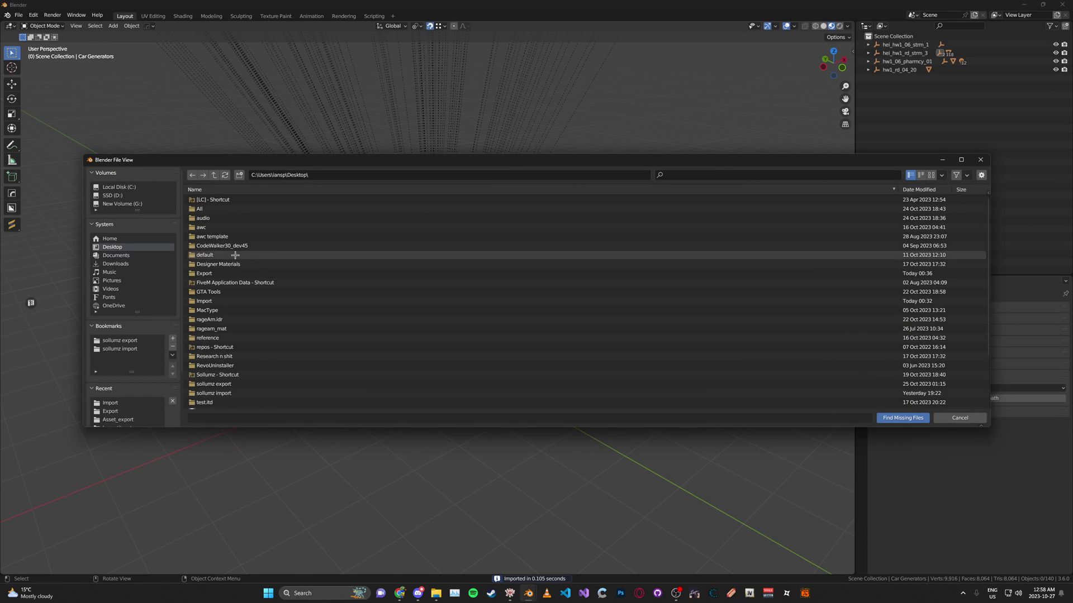
{"action": "double_click", "coordinate": [234, 301]}
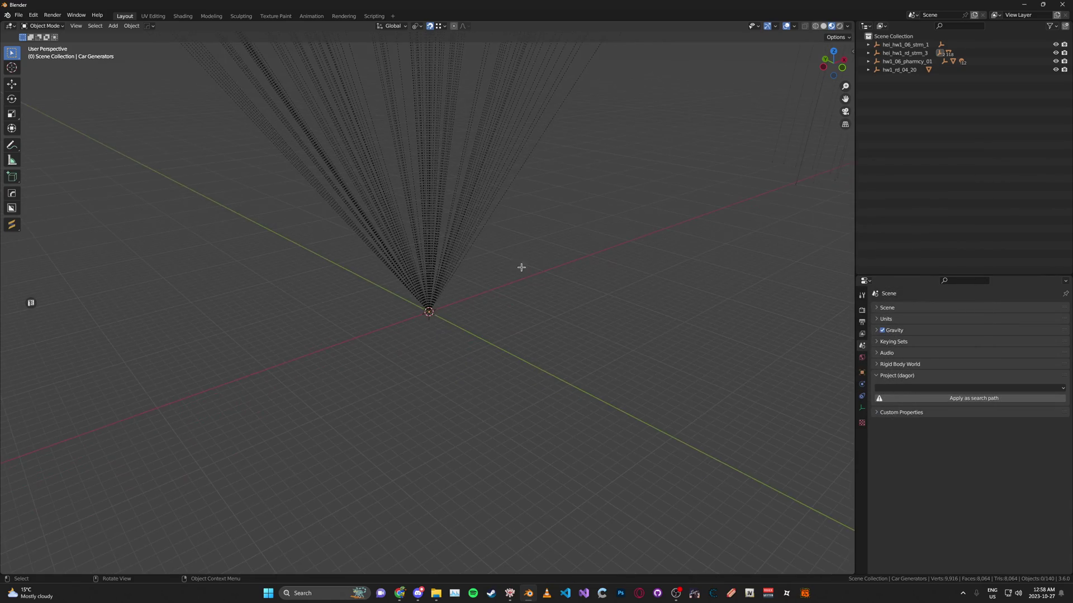
{"action": "left_click", "coordinate": [878, 416]}
Delete the Car Generators group and both imported ymap hierarchies, hei_hw1_rd_strm_3 and hei_hw1_06_strm_1, from the scene.
{"action": "middle_click_drag", "start_coordinate": [485, 200], "coordinate": [434, 356], "text": "shift"}
{"action": "scroll", "coordinate": [435, 357], "scroll_direction": "up", "scroll_amount": 6}
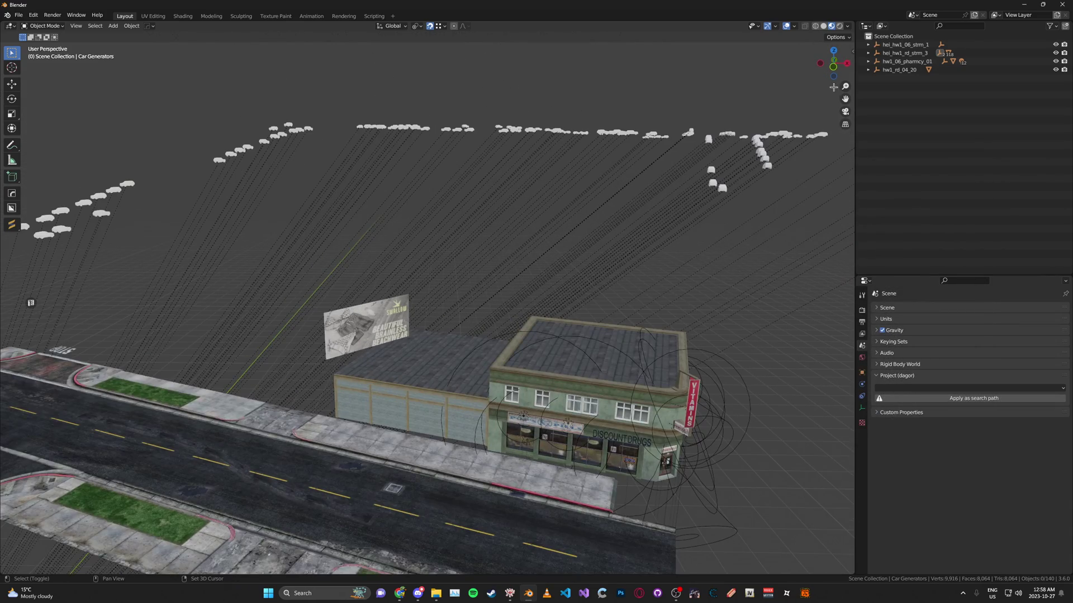
{"action": "left_click", "coordinate": [869, 54]}
{"action": "right_click", "coordinate": [894, 62]}
{"action": "left_click", "coordinate": [892, 91]}
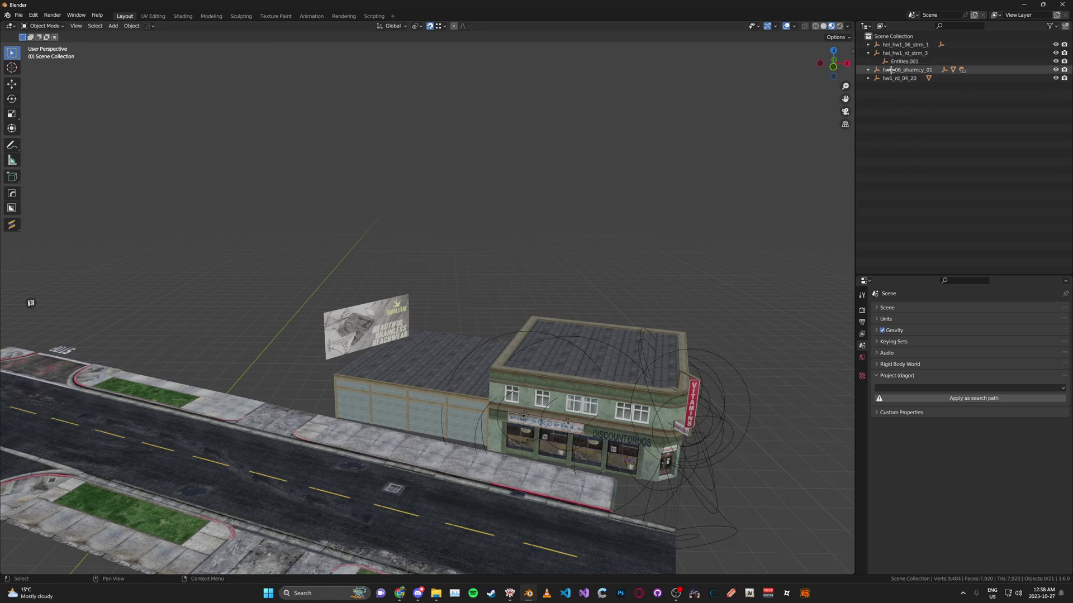
{"action": "right_click", "coordinate": [899, 51]}
{"action": "left_click", "coordinate": [898, 52]}
{"action": "right_click", "coordinate": [898, 52]}
{"action": "left_click", "coordinate": [898, 52]}
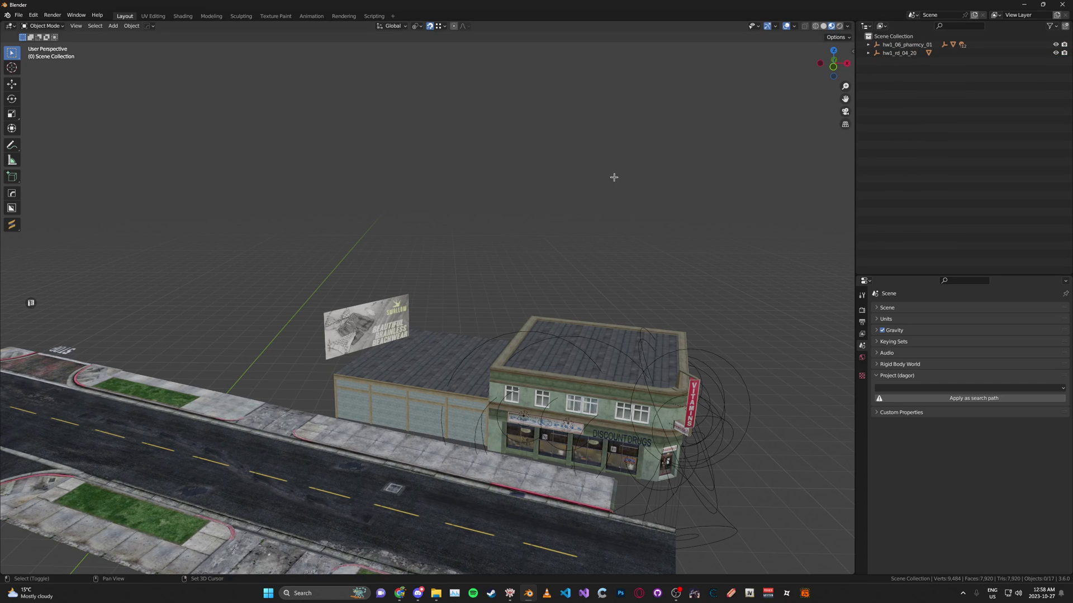
{"action": "middle_click_drag", "start_coordinate": [615, 175], "coordinate": [556, 174]}
{"action": "middle_click_drag", "start_coordinate": [530, 240], "coordinate": [447, 159], "text": "shift"}
{"action": "scroll", "coordinate": [558, 246], "scroll_direction": "up", "scroll_amount": 5}
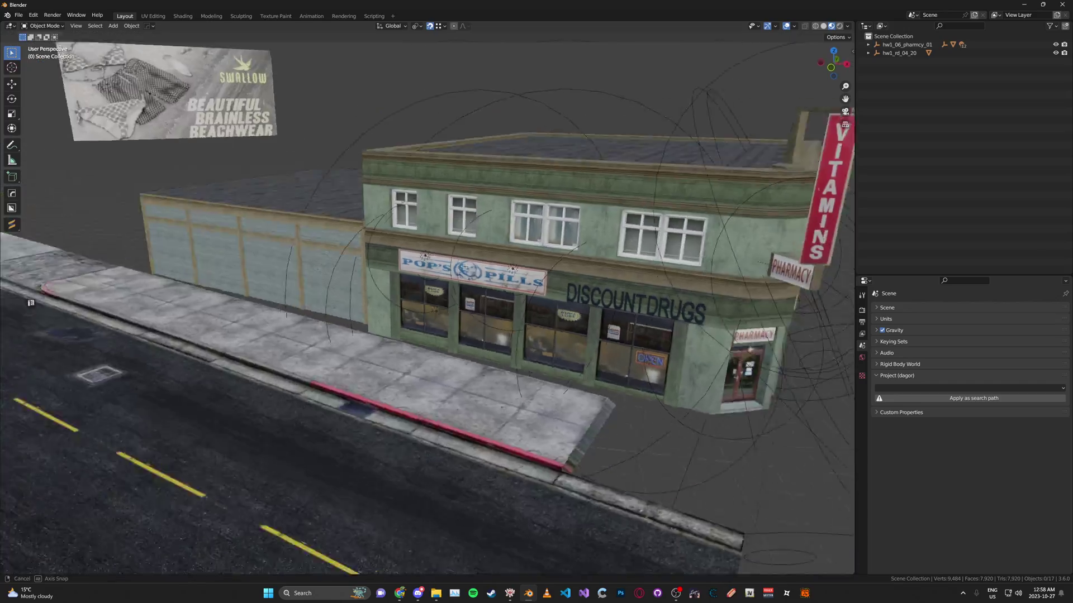
{"action": "scroll", "coordinate": [503, 254], "scroll_direction": "down", "scroll_amount": 3}
{"action": "middle_click_drag", "start_coordinate": [495, 257], "coordinate": [456, 234]}
Switch to CodeWalker, view the pharmacy corner and set the selection mode to Collision.
{"action": "key", "text": "alt+Tab"}
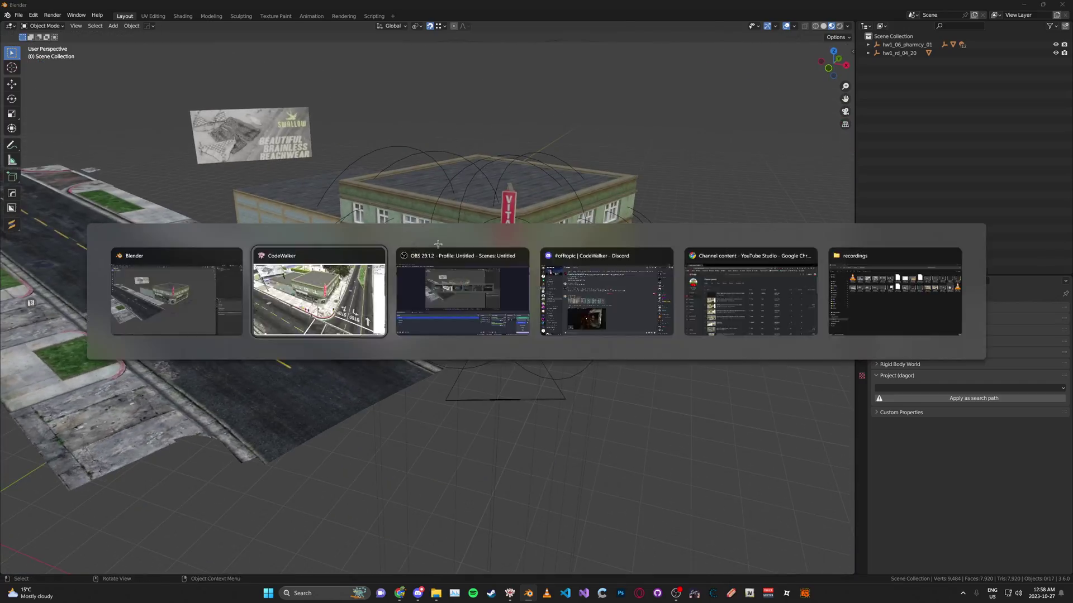
{"action": "left_click_drag", "start_coordinate": [455, 233], "coordinate": [427, 232]}
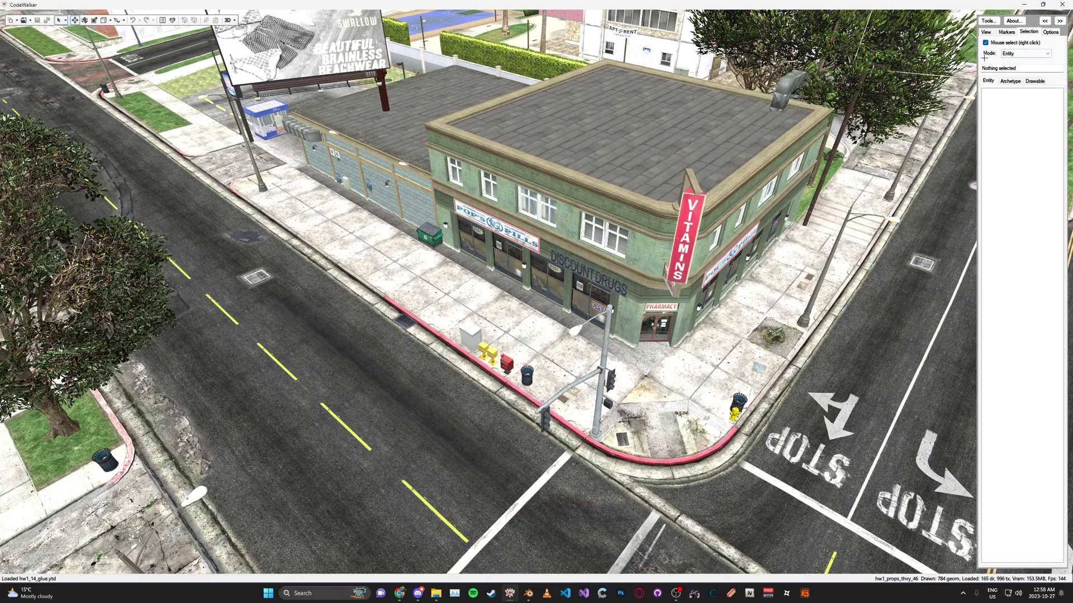
{"action": "left_click", "coordinate": [1024, 54]}
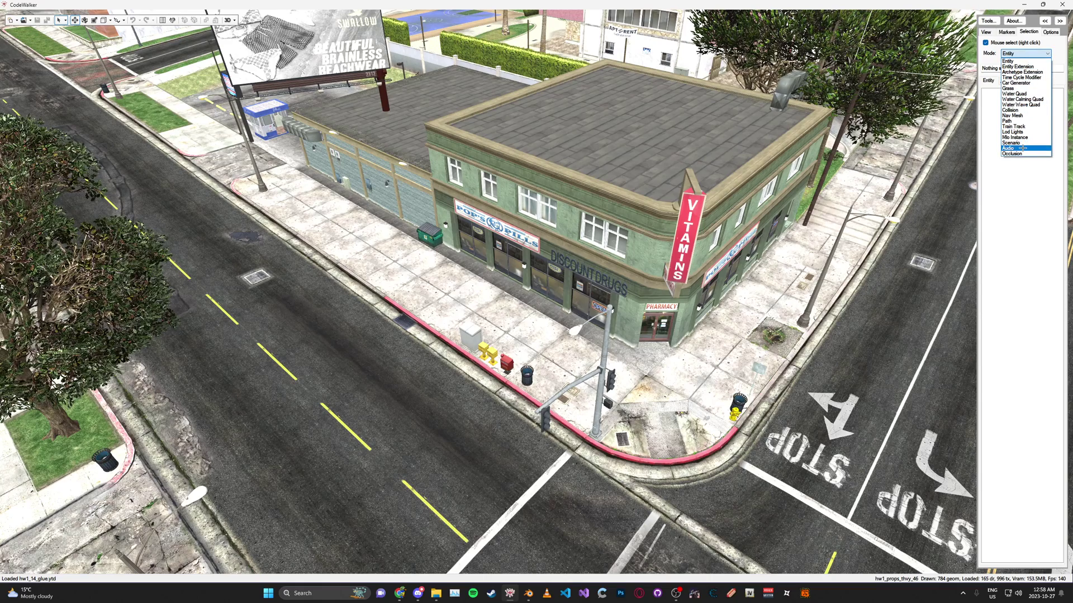
{"action": "left_click", "coordinate": [1022, 110]}
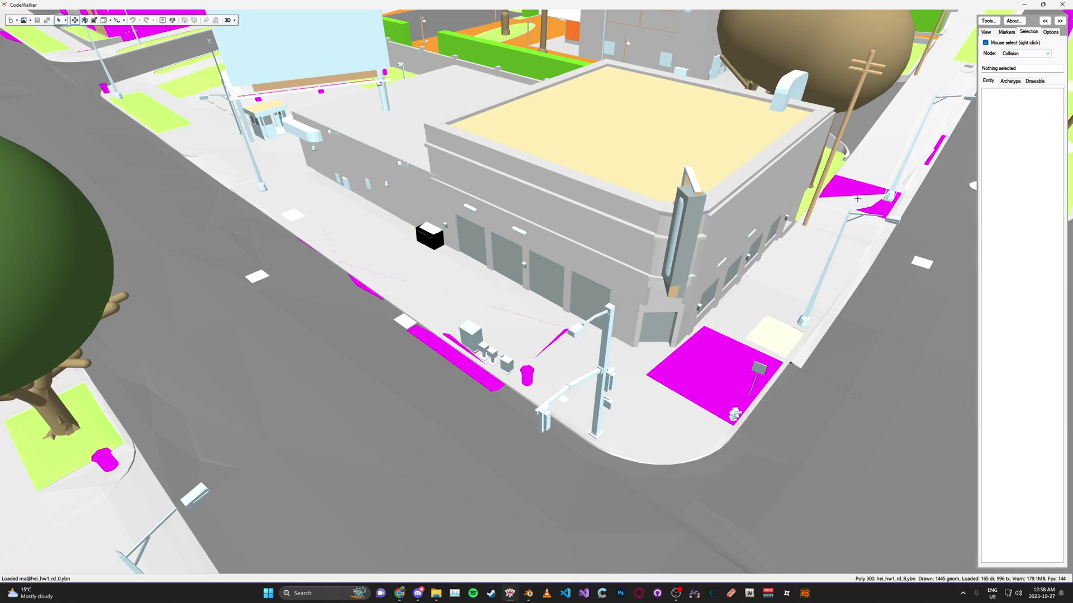
Select the collision boxes on the pharmacy's front and side walls to identify their collision file.
{"action": "scroll", "coordinate": [526, 205], "scroll_direction": "up", "scroll_amount": 3}
{"action": "right_click", "coordinate": [525, 205]}
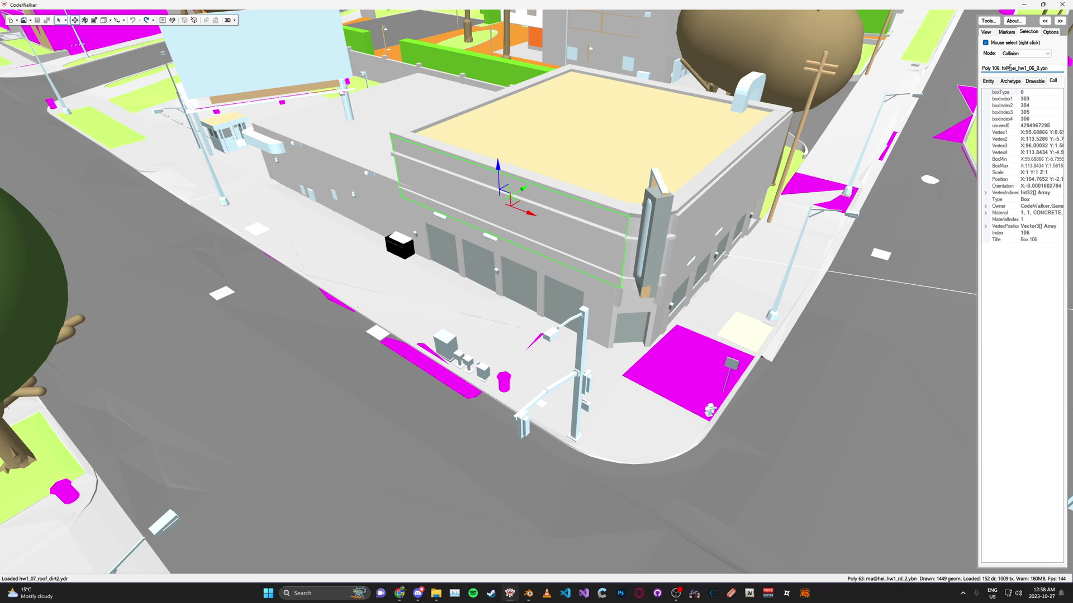
{"action": "right_click", "coordinate": [675, 232]}
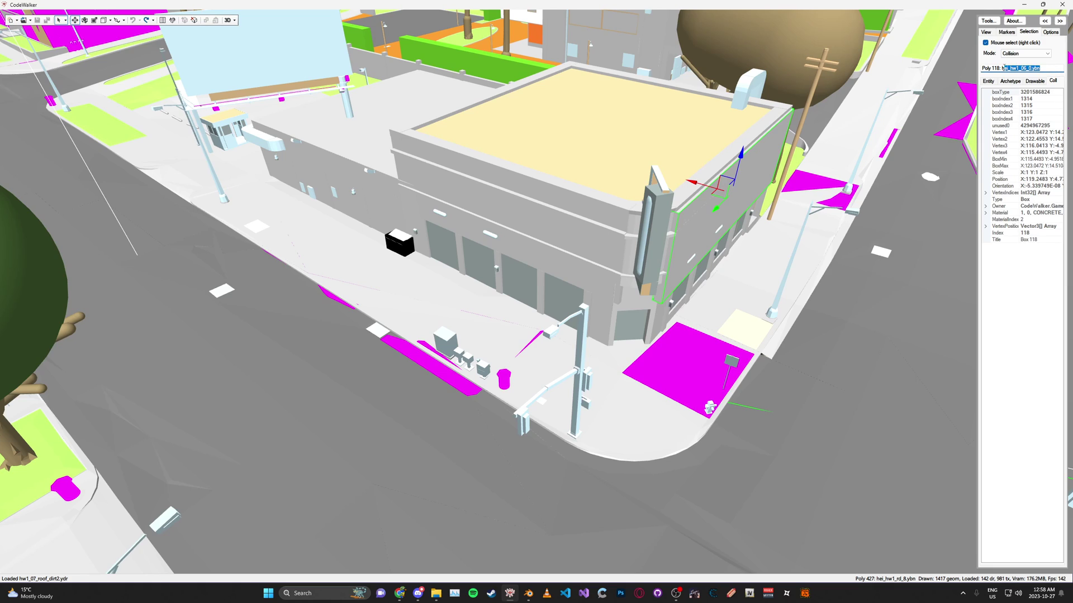
Open RPF Explorer, search for hei_hw1_06_0.ybn and enlarge the window to read the result paths.
{"action": "left_click", "coordinate": [992, 23]}
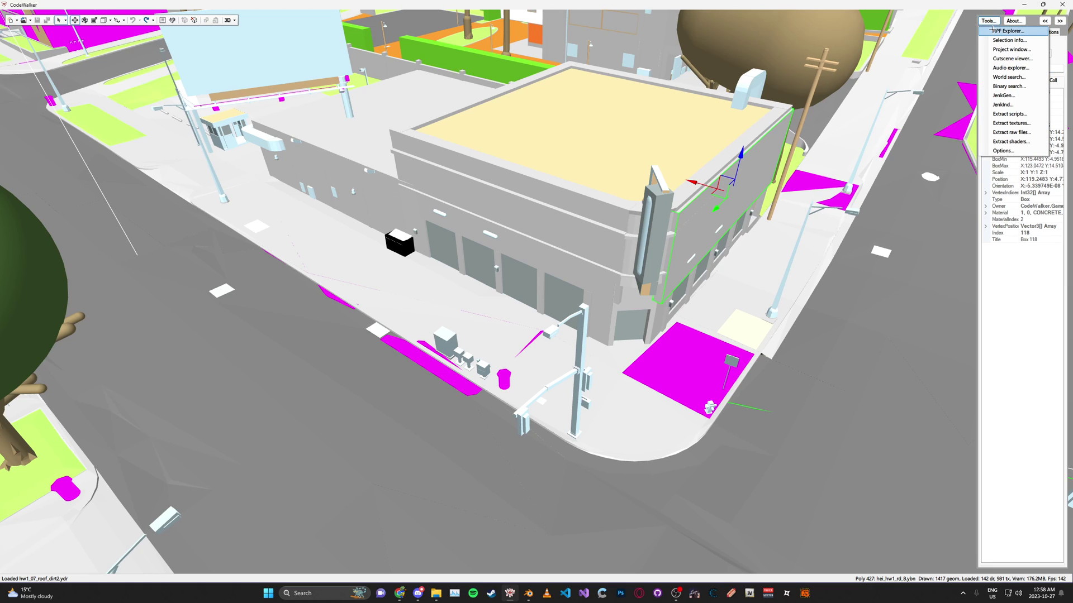
{"action": "left_click", "coordinate": [999, 31]}
{"action": "left_click_drag", "start_coordinate": [338, 82], "coordinate": [494, 61]}
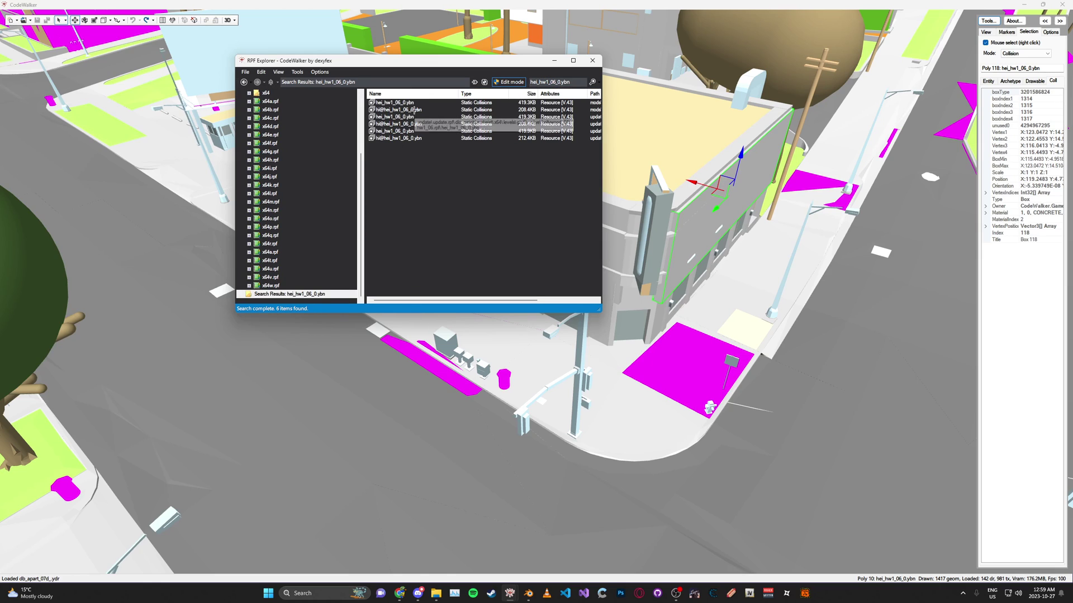
{"action": "left_click_drag", "start_coordinate": [601, 311], "coordinate": [724, 389]}
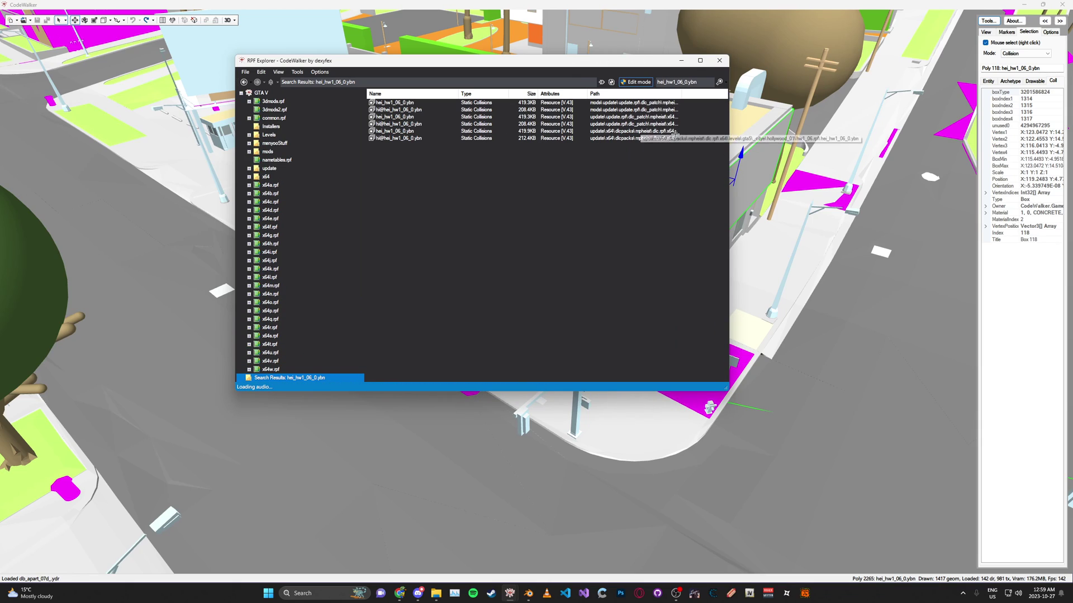
{"action": "left_click", "coordinate": [420, 138]}
{"action": "left_click", "coordinate": [420, 131], "text": "shift"}
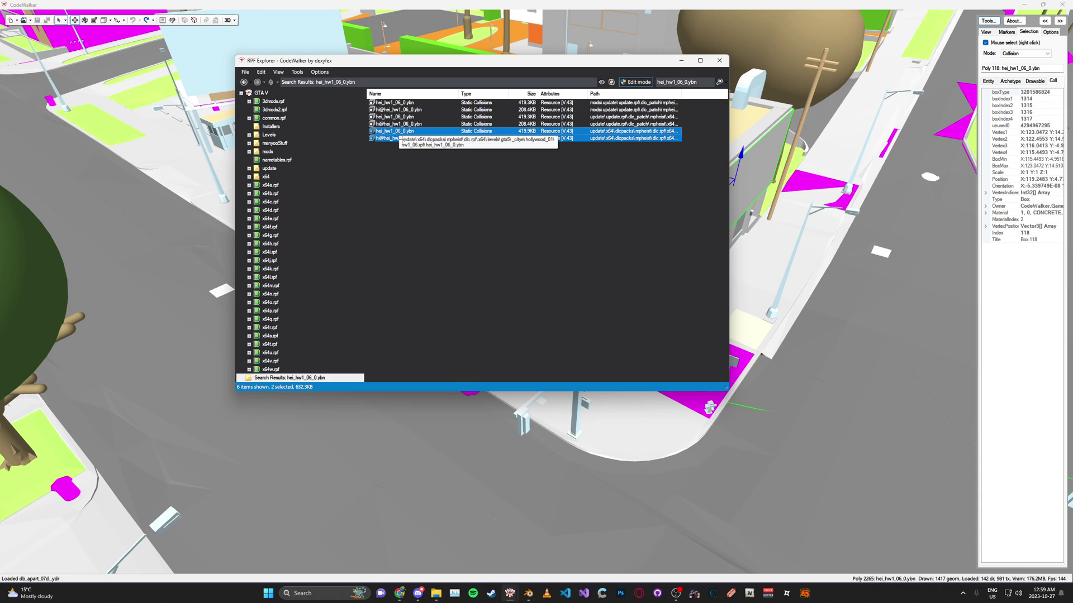
{"action": "right_click", "coordinate": [402, 139]}
{"action": "left_click", "coordinate": [418, 161]}
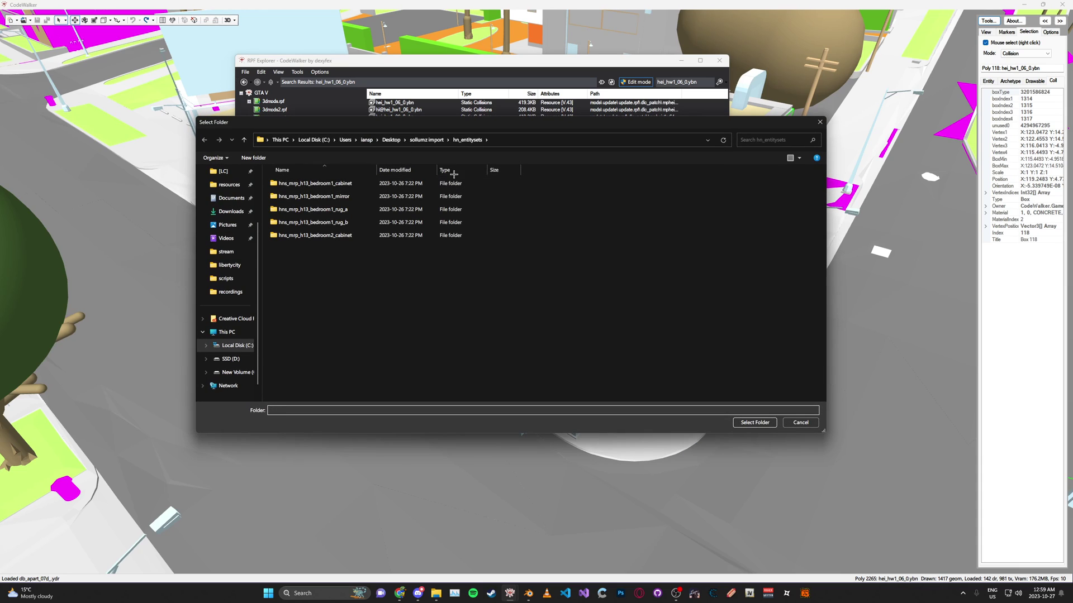
{"action": "scroll", "coordinate": [212, 165], "scroll_direction": "up", "scroll_amount": 2}
{"action": "left_click", "coordinate": [227, 200]}
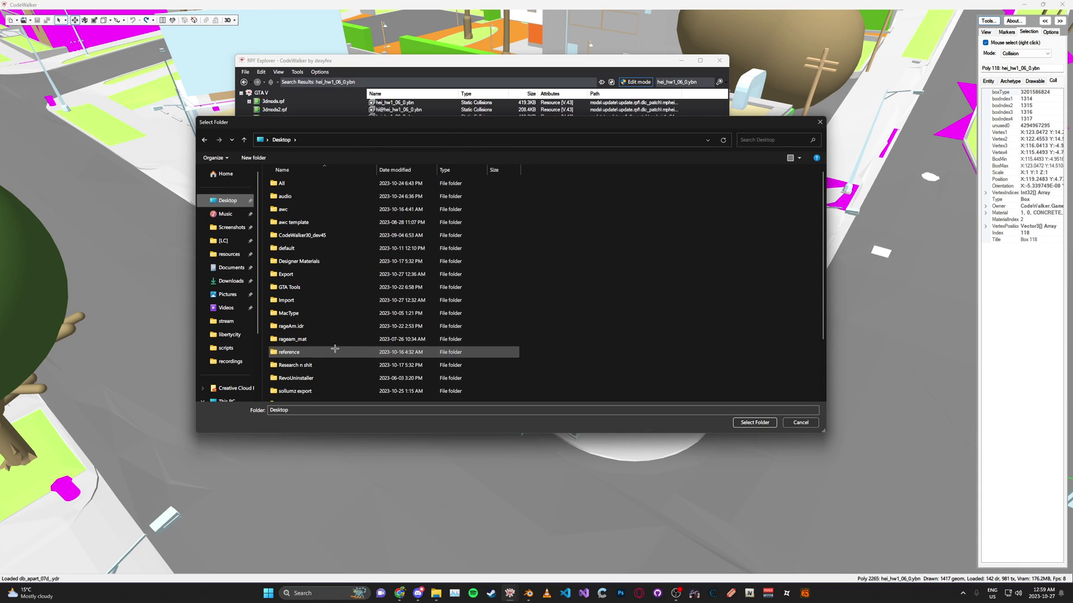
{"action": "scroll", "coordinate": [313, 268], "scroll_direction": "down", "scroll_amount": 2}
{"action": "left_click", "coordinate": [305, 227]}
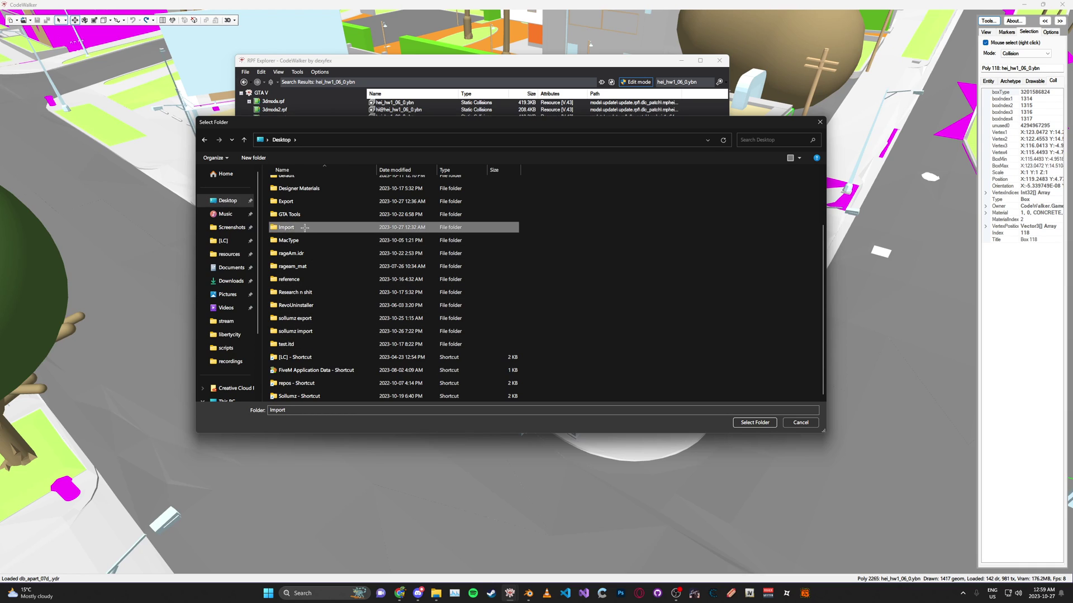
{"action": "double_click", "coordinate": [304, 228]}
{"action": "left_click", "coordinate": [754, 423]}
{"action": "left_click", "coordinate": [528, 593]}
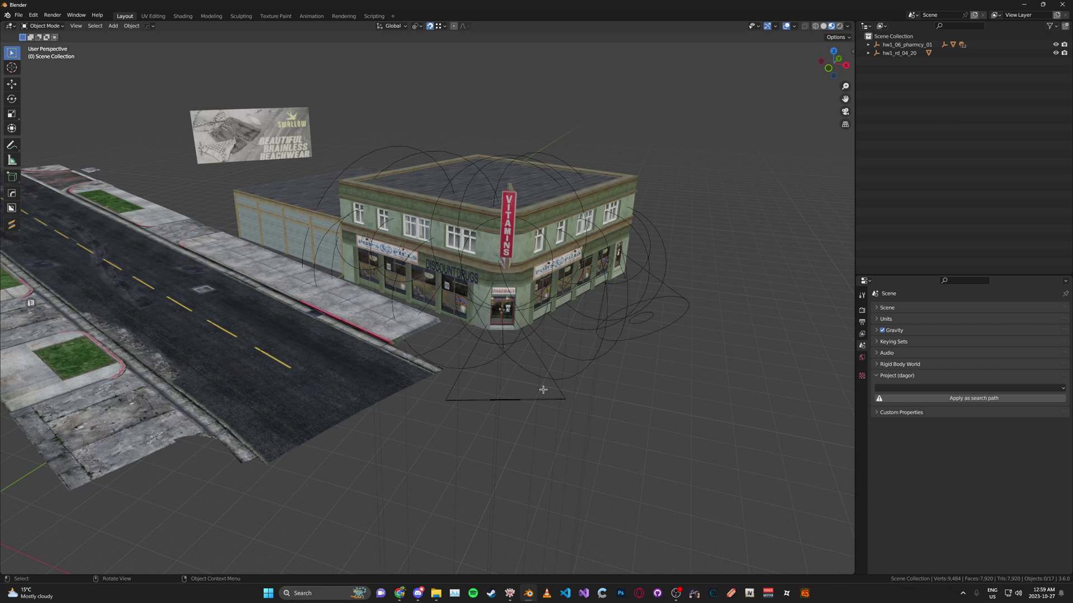
{"action": "left_click", "coordinate": [560, 455]}
{"action": "middle_click_drag", "start_coordinate": [561, 455], "coordinate": [578, 452]}
{"action": "left_click", "coordinate": [692, 284]}
{"action": "key", "text": "n"}
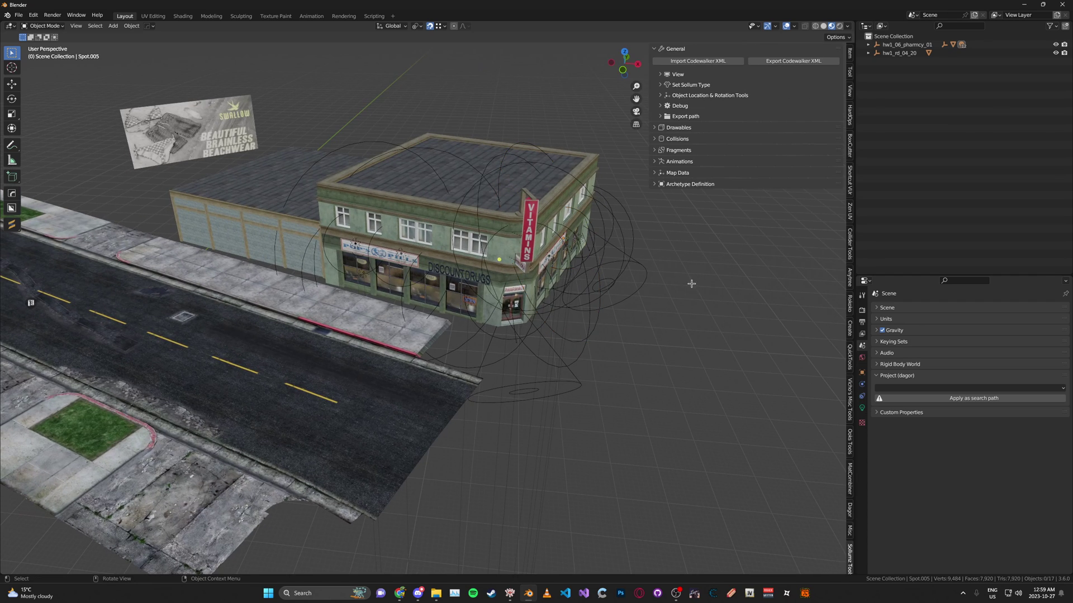
{"action": "left_click", "coordinate": [682, 61]}
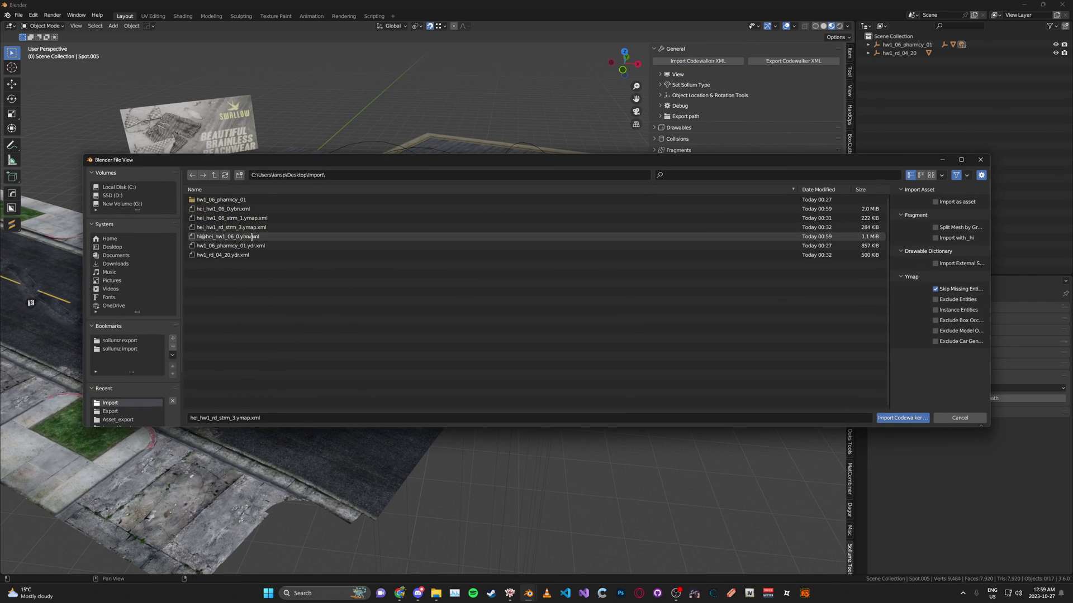
{"action": "left_click", "coordinate": [268, 238]}
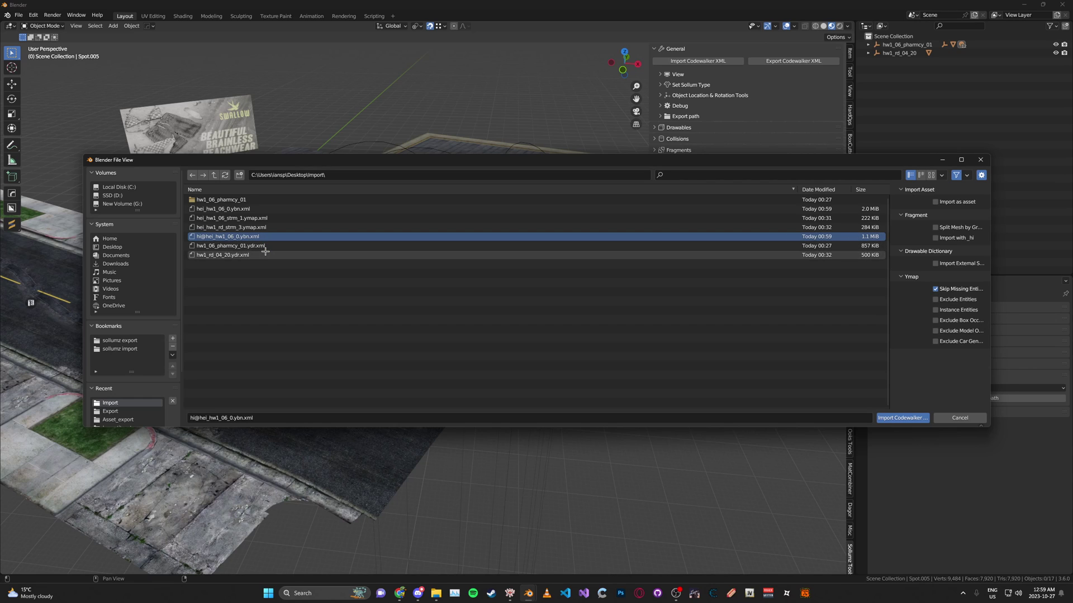
{"action": "left_click", "coordinate": [265, 218], "text": "shift"}
{"action": "left_click", "coordinate": [903, 418]}
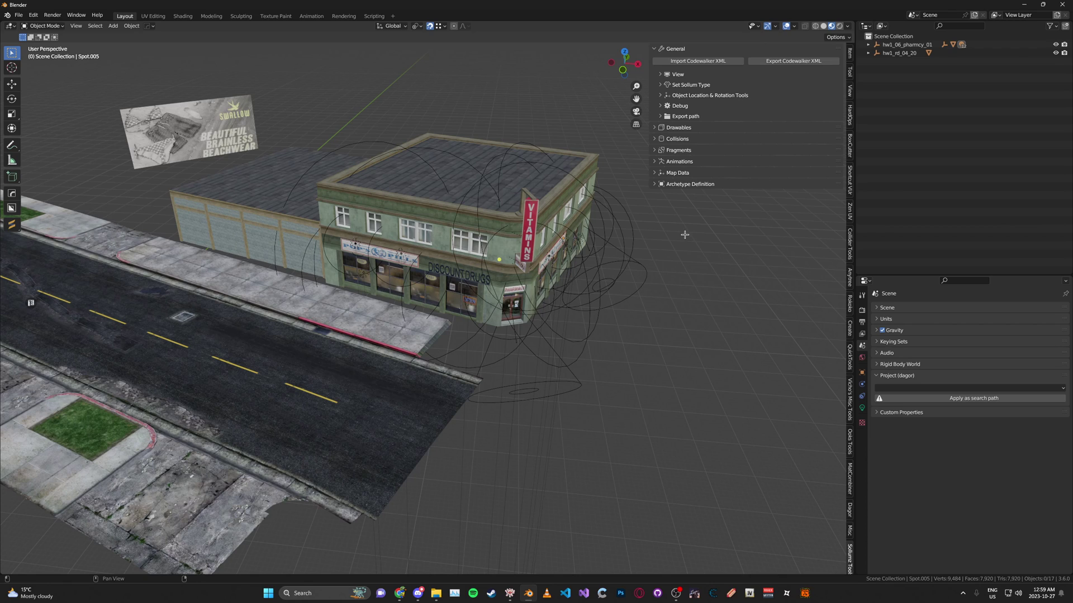
{"action": "key", "text": "n"}
{"action": "middle_click_drag", "start_coordinate": [684, 234], "coordinate": [810, 168]}
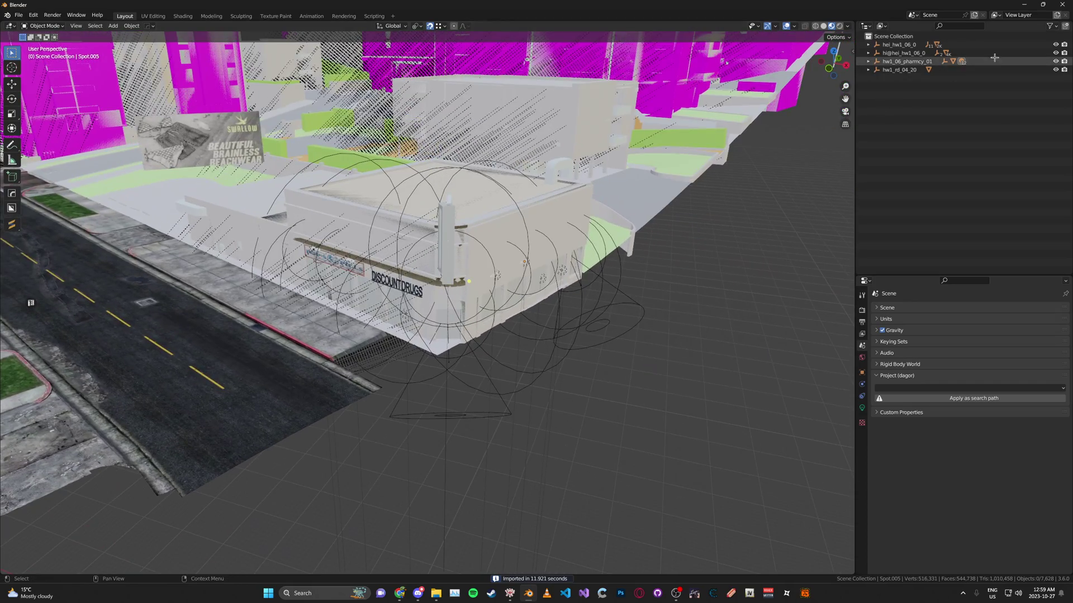
Hide hi@hei_hw1_06_0 and delete the hei_hw1_06_0 collision box around the pharmacy's vertical VITAMINS sign.
{"action": "left_click", "coordinate": [1055, 52]}
{"action": "middle_click_drag", "start_coordinate": [693, 310], "coordinate": [626, 305]}
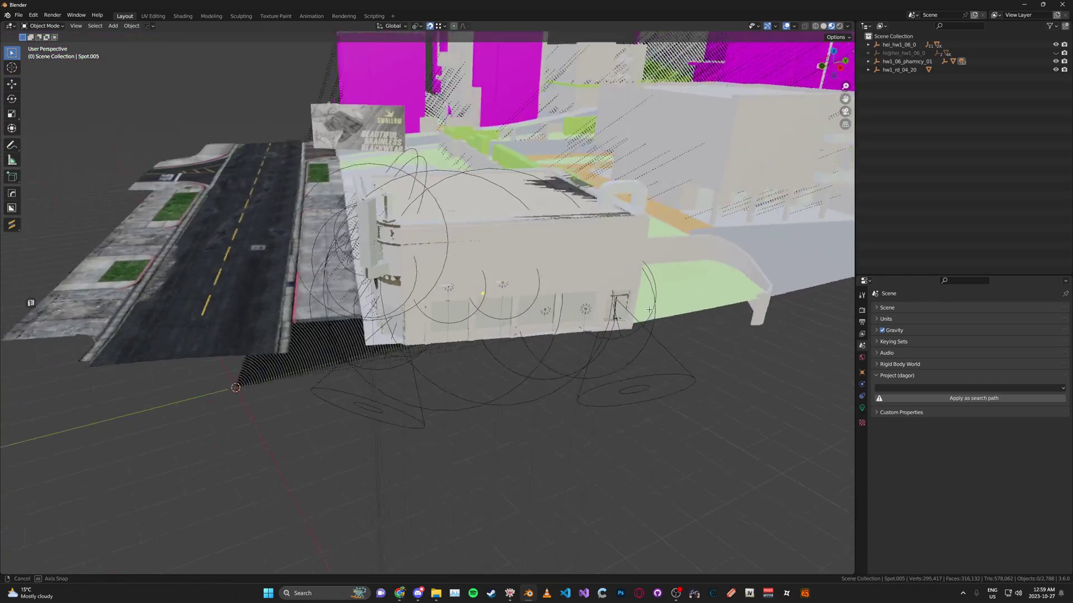
{"action": "scroll", "coordinate": [393, 271], "scroll_direction": "up", "scroll_amount": 2}
{"action": "middle_click", "coordinate": [310, 218], "text": "alt"}
{"action": "scroll", "coordinate": [310, 218], "scroll_direction": "up", "scroll_amount": 5}
{"action": "left_click", "coordinate": [452, 215]}
{"action": "middle_click_drag", "start_coordinate": [474, 215], "coordinate": [397, 211]}
{"action": "scroll", "coordinate": [458, 227], "scroll_direction": "down", "scroll_amount": 4}
{"action": "key", "text": "x"}
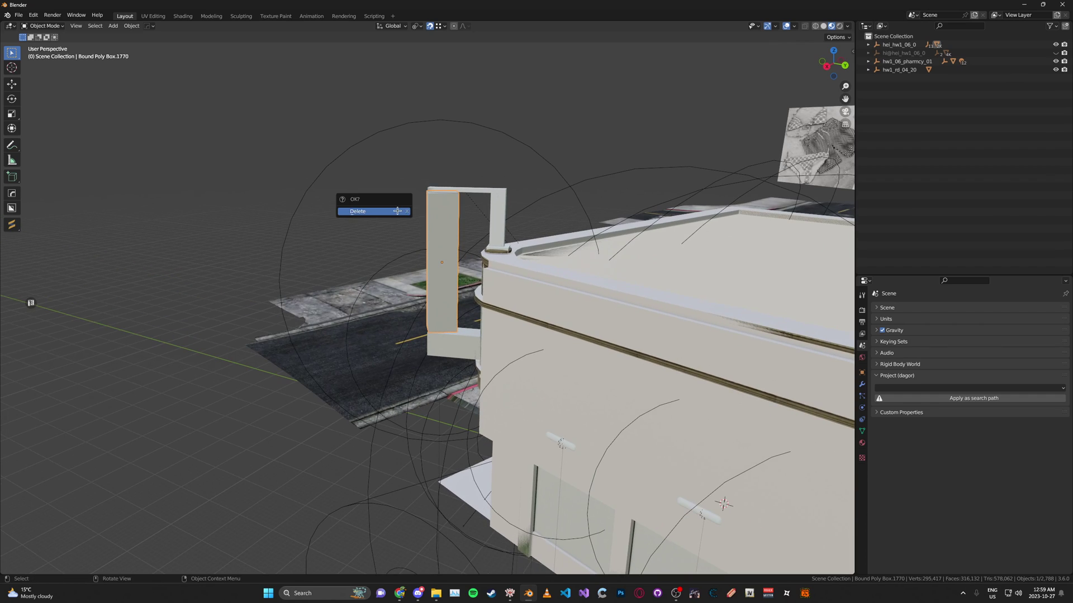
{"action": "left_click", "coordinate": [397, 210]}
Delete the hei_hw1_06_0 collision boxes on the sign's upper beam, the PHARMACY sign below it and the roof support post.
{"action": "left_click", "coordinate": [469, 190]}
{"action": "key", "text": "x"}
{"action": "left_click", "coordinate": [469, 190]}
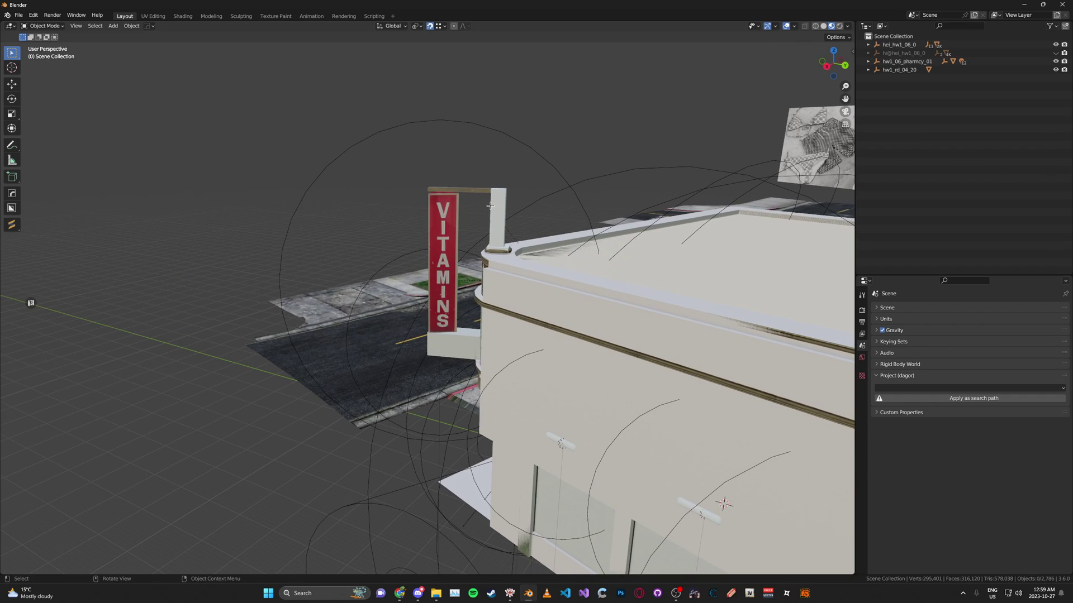
{"action": "left_click", "coordinate": [446, 339]}
{"action": "key", "text": "x"}
{"action": "left_click", "coordinate": [446, 340]}
{"action": "middle_click_drag", "start_coordinate": [446, 339], "coordinate": [635, 158]}
{"action": "left_click", "coordinate": [359, 212]}
{"action": "key", "text": "x"}
{"action": "left_click", "coordinate": [358, 213]}
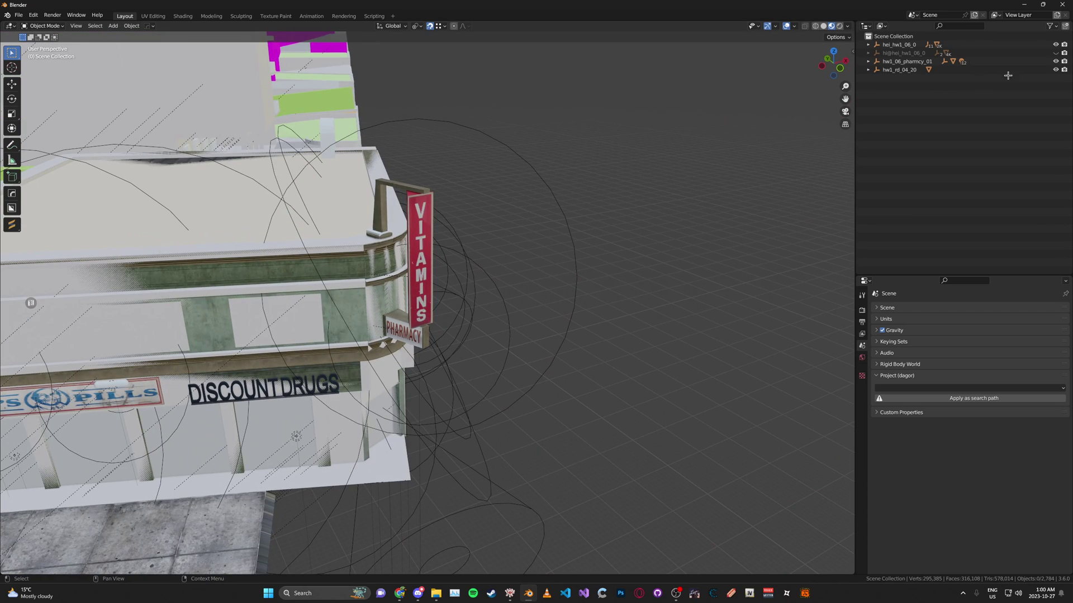
Hide hei_hw1_06_0, show hi@hei_hw1_06_0 and delete its collision box around the VITAMINS sign.
{"action": "left_click", "coordinate": [1056, 45]}
{"action": "middle_click_drag", "start_coordinate": [615, 202], "coordinate": [397, 249]}
{"action": "left_click", "coordinate": [403, 250]}
{"action": "key", "text": "x"}
{"action": "left_click", "coordinate": [404, 251]}
Delete the hi@hei_hw1_06_0 collision boxes on the sign's upper beam, roof support post and PHARMACY sign.
{"action": "mouse_move", "coordinate": [478, 253]}
{"action": "middle_mouse_down"}
{"action": "mouse_move", "coordinate": [436, 249]}
{"action": "mouse_move", "coordinate": [472, 249]}
{"action": "middle_mouse_up"}
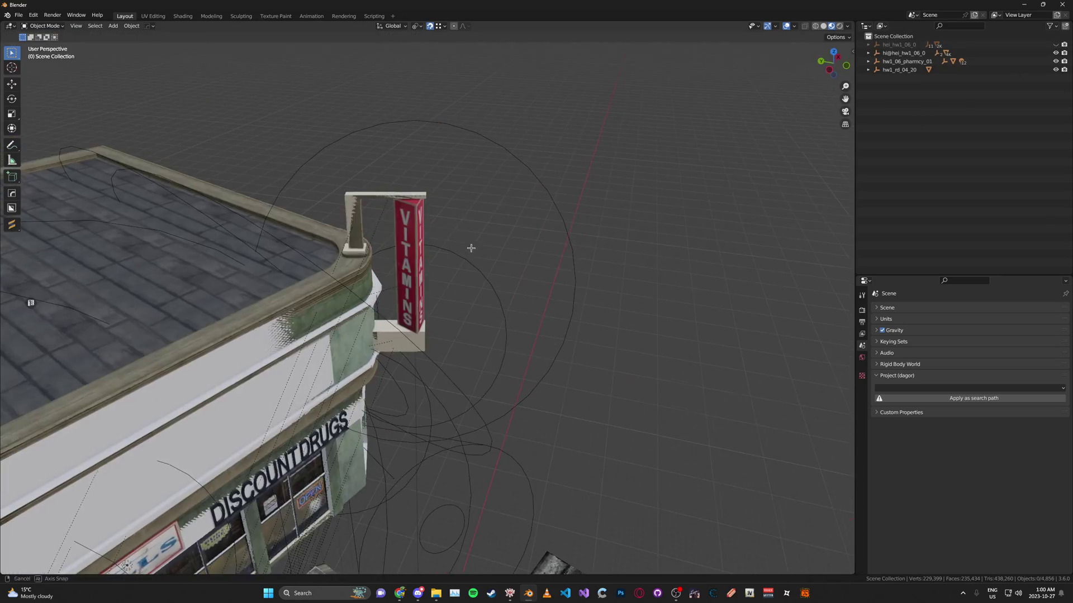
{"action": "left_click", "coordinate": [418, 189]}
{"action": "key", "text": "x"}
{"action": "left_click", "coordinate": [418, 189]}
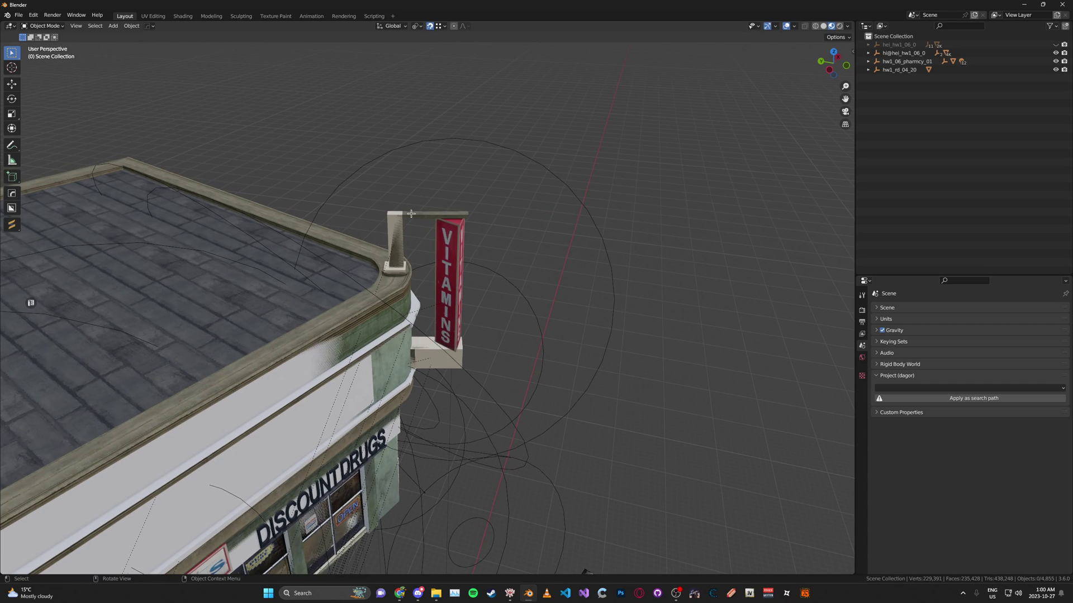
{"action": "middle_click_drag", "start_coordinate": [418, 190], "coordinate": [392, 219]}
{"action": "left_click", "coordinate": [393, 218]}
{"action": "key", "text": "x"}
{"action": "left_click", "coordinate": [392, 218]}
{"action": "left_click", "coordinate": [439, 357]}
{"action": "key", "text": "x"}
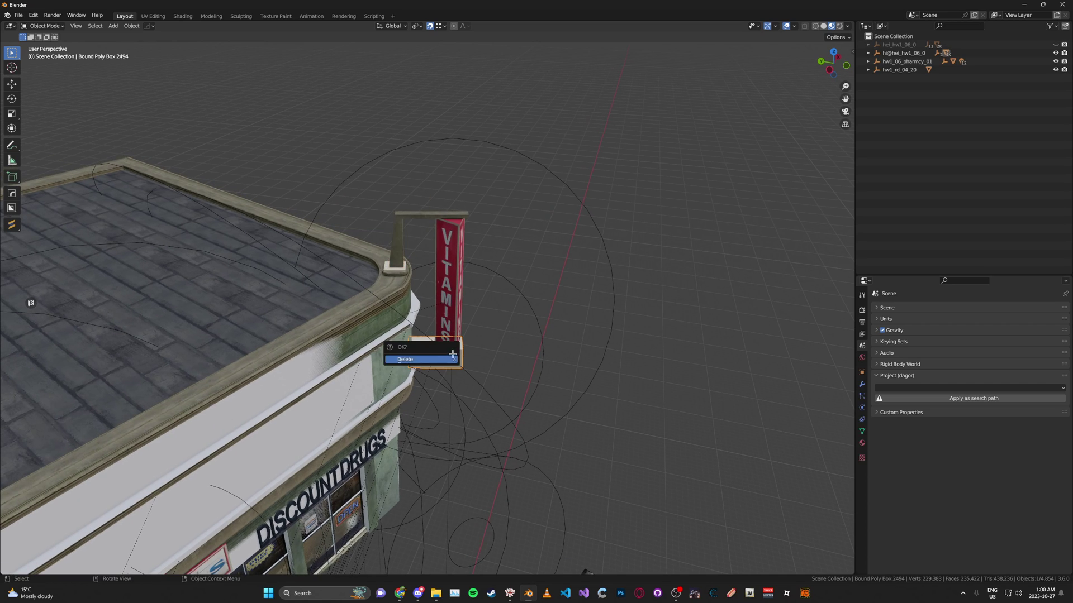
{"action": "left_click", "coordinate": [439, 358]}
Show hei_hw1_06_0 again and export it together with hi@hei_hw1_06_0 as CodeWalker XML to the Desktop's Export folder.
{"action": "middle_click_drag", "start_coordinate": [494, 319], "coordinate": [514, 257]}
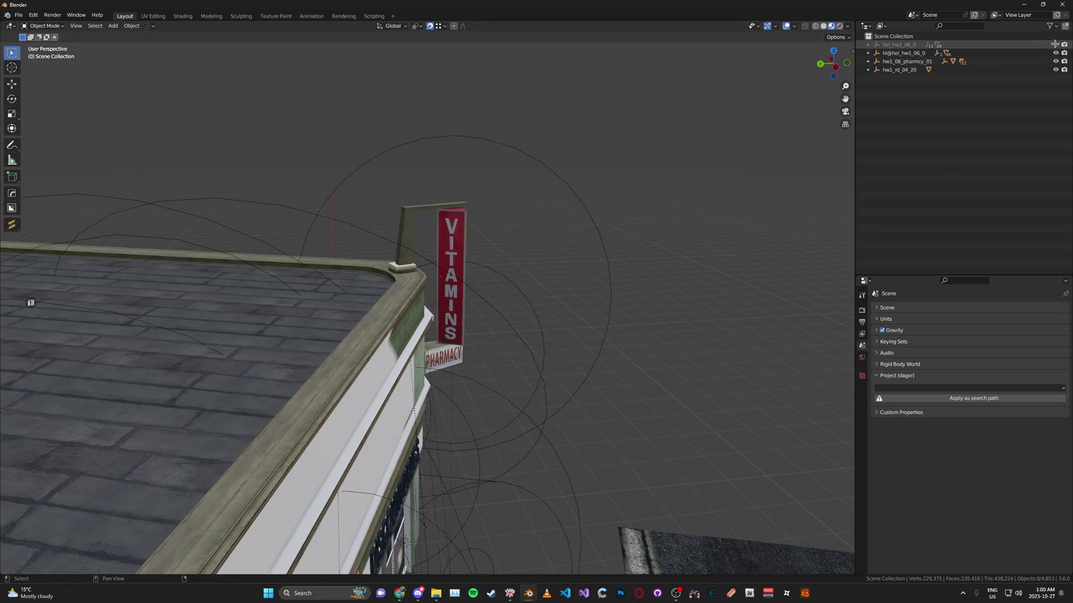
{"action": "middle_click_drag", "start_coordinate": [698, 157], "coordinate": [668, 175]}
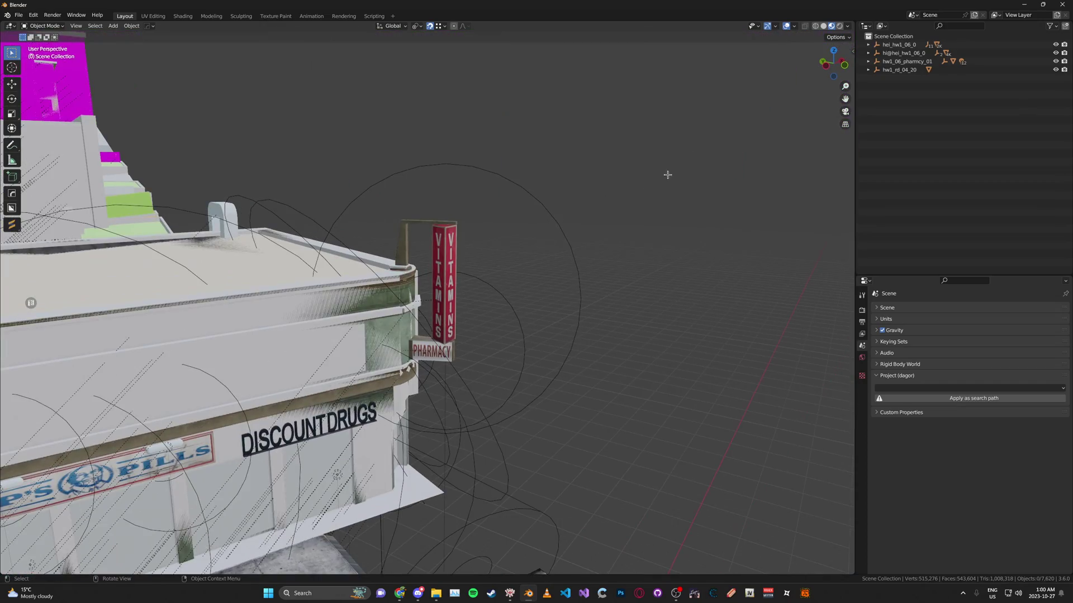
{"action": "left_click", "coordinate": [892, 45]}
{"action": "left_click", "coordinate": [892, 53], "text": "ctrl"}
{"action": "key", "text": "v"}
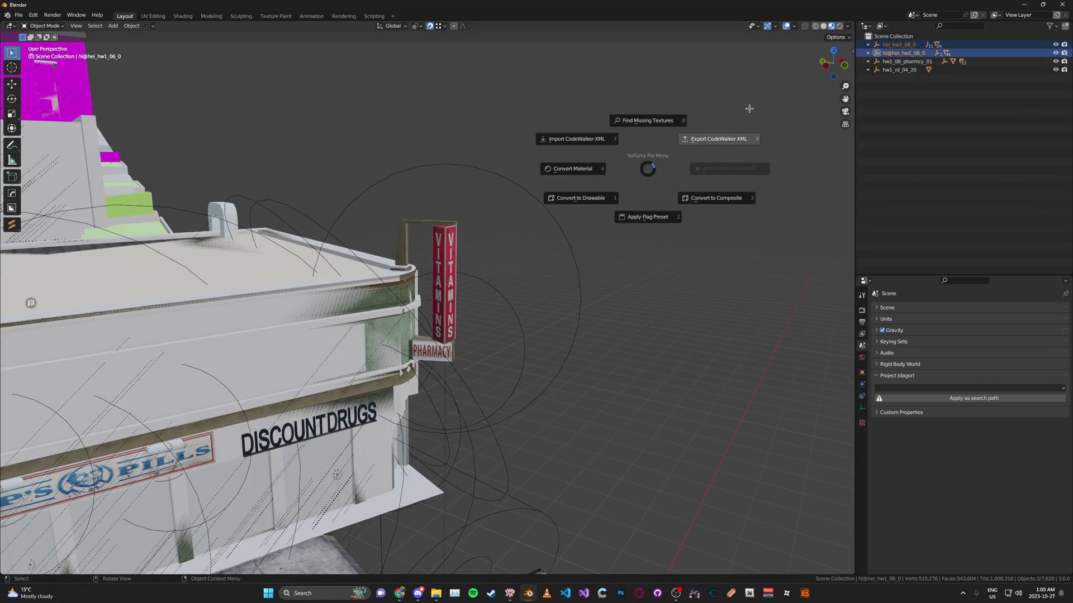
{"action": "left_click", "coordinate": [748, 109]}
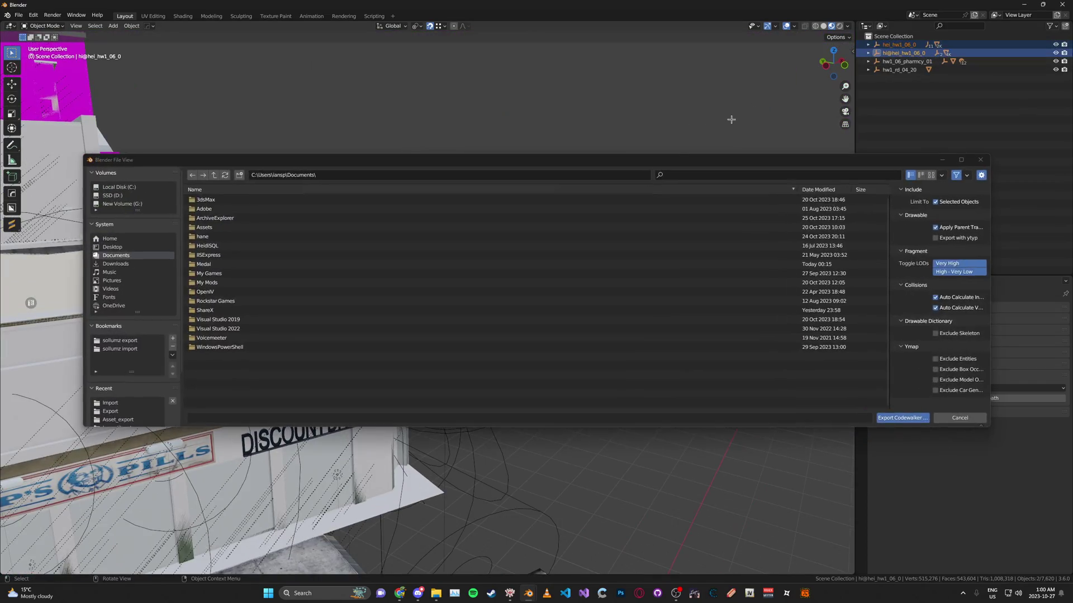
{"action": "left_click", "coordinate": [147, 246]}
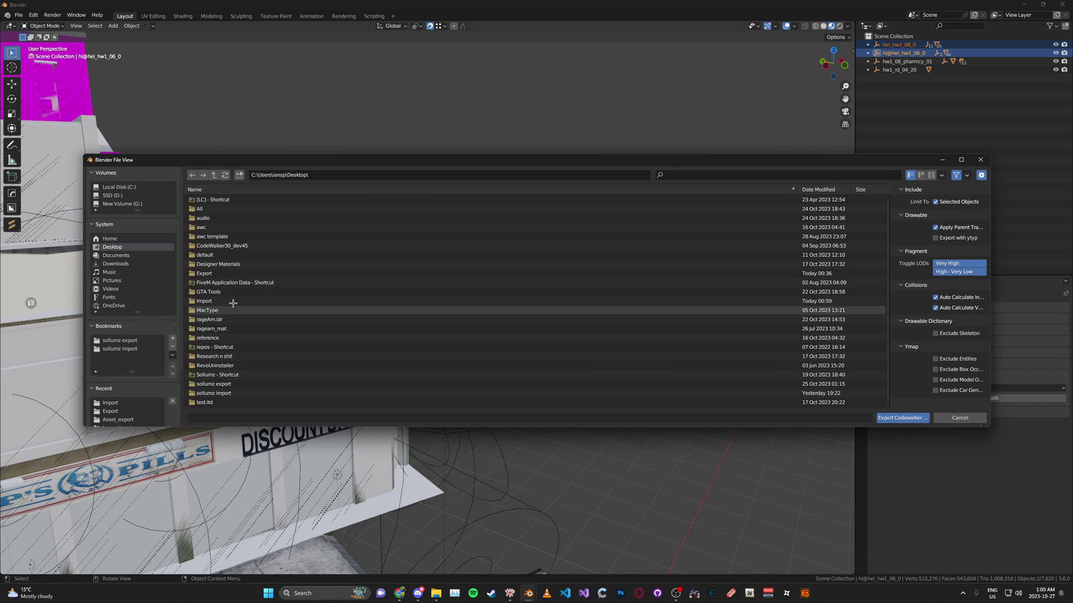
{"action": "double_click", "coordinate": [233, 274]}
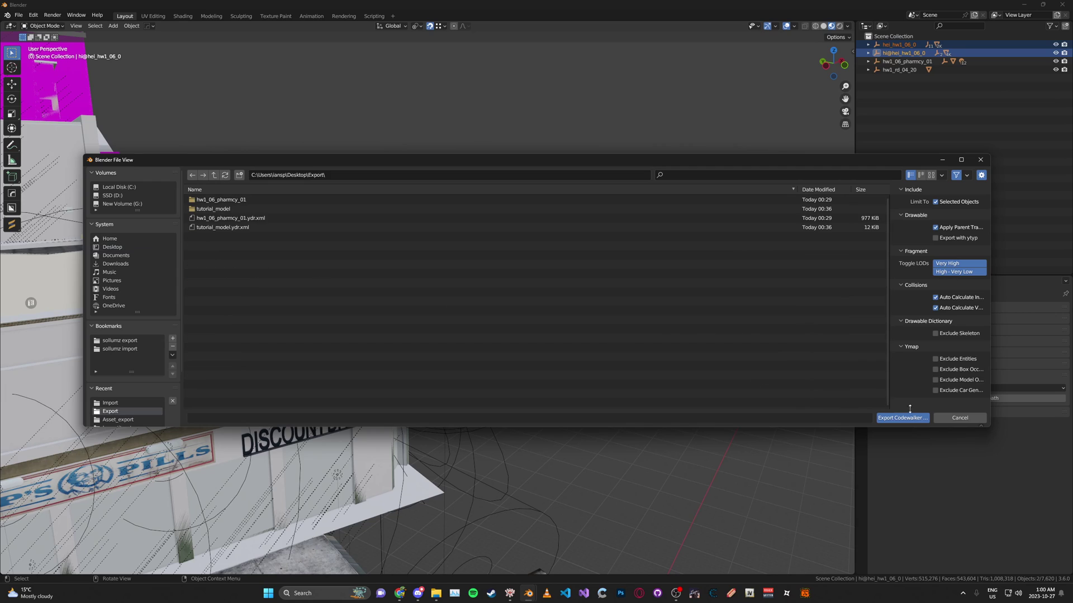
{"action": "left_click", "coordinate": [890, 417]}
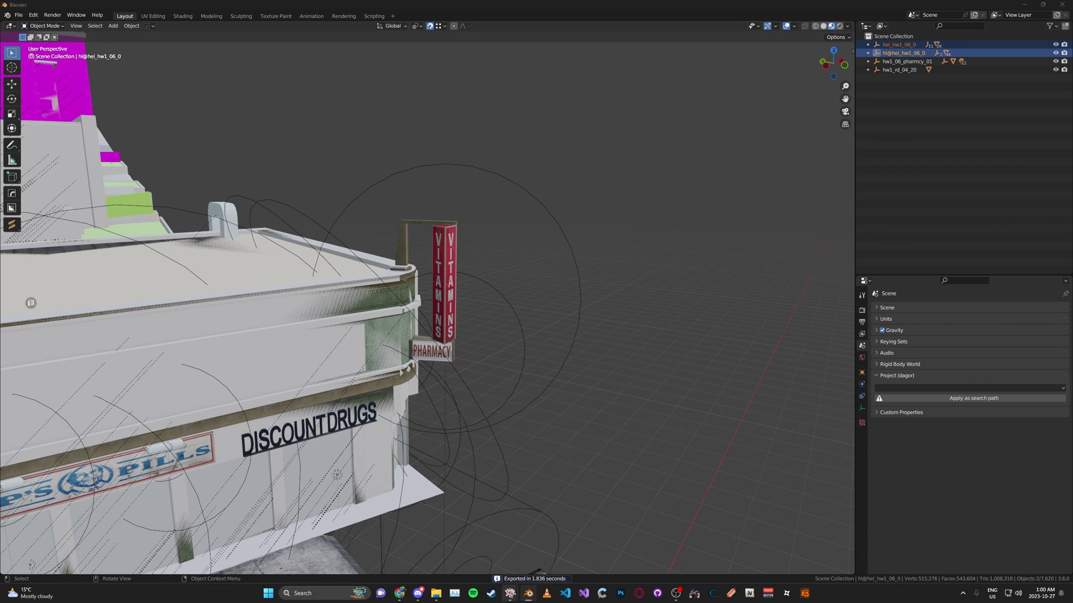
Switch to CodeWalker's RPF Explorer, open 3dmods2.rpf and import the two exported collision XML files into it.
{"action": "mouse_move", "coordinate": [509, 593]}
{"action": "left_click", "coordinate": [592, 544]}
{"action": "left_click", "coordinate": [271, 111]}
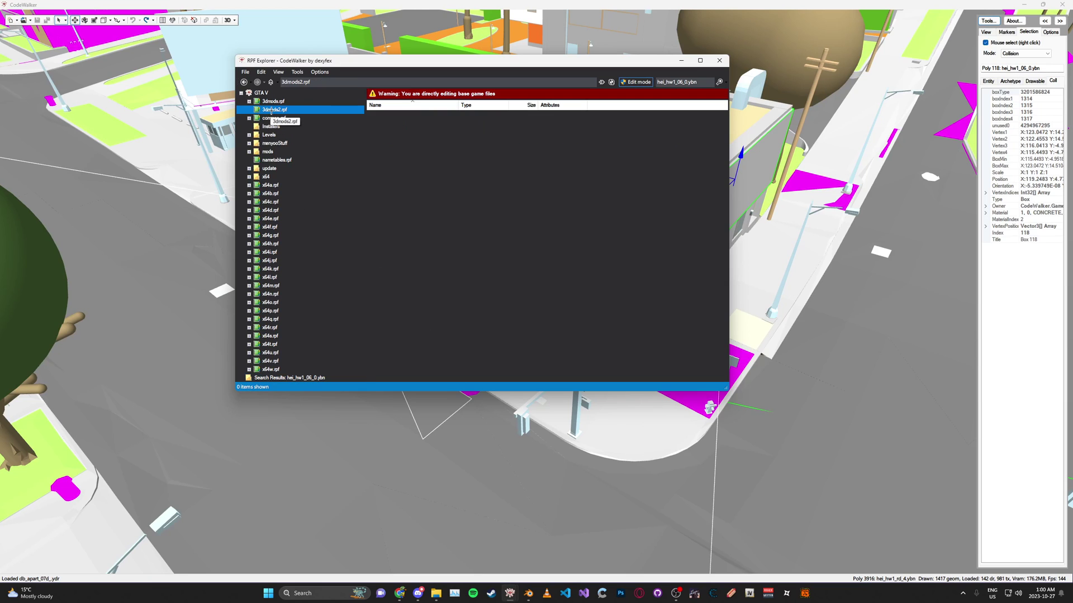
{"action": "left_click", "coordinate": [435, 594]}
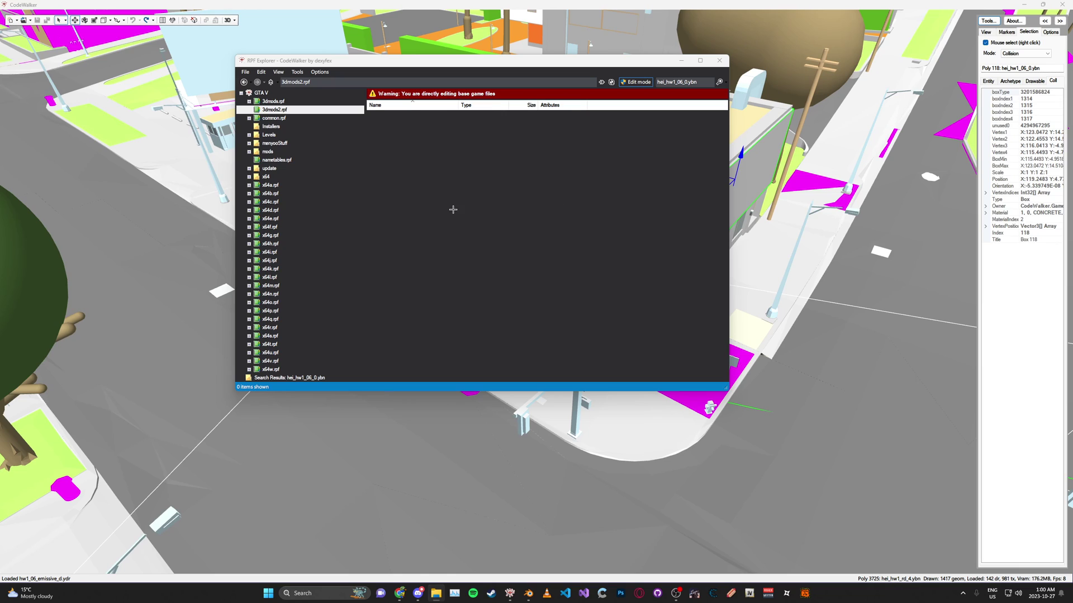
Open the imported hei_hw1_06_0.ybn in the model viewer and inspect the collision around the pharmacy.
{"action": "double_click", "coordinate": [405, 114]}
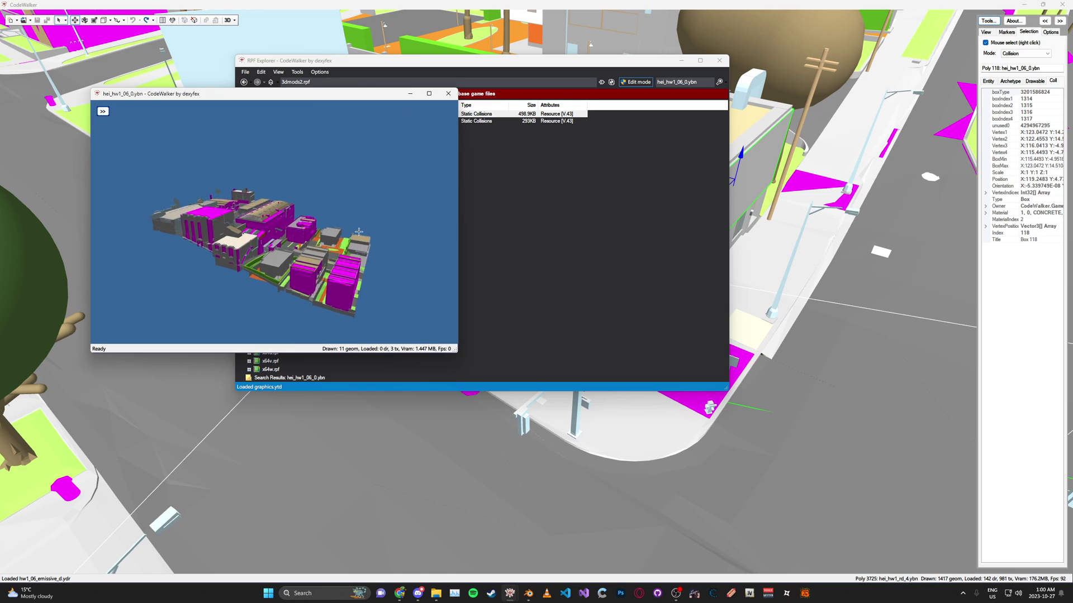
{"action": "left_click_drag", "start_coordinate": [358, 232], "coordinate": [436, 283]}
{"action": "scroll", "coordinate": [437, 284], "scroll_direction": "up", "scroll_amount": 5}
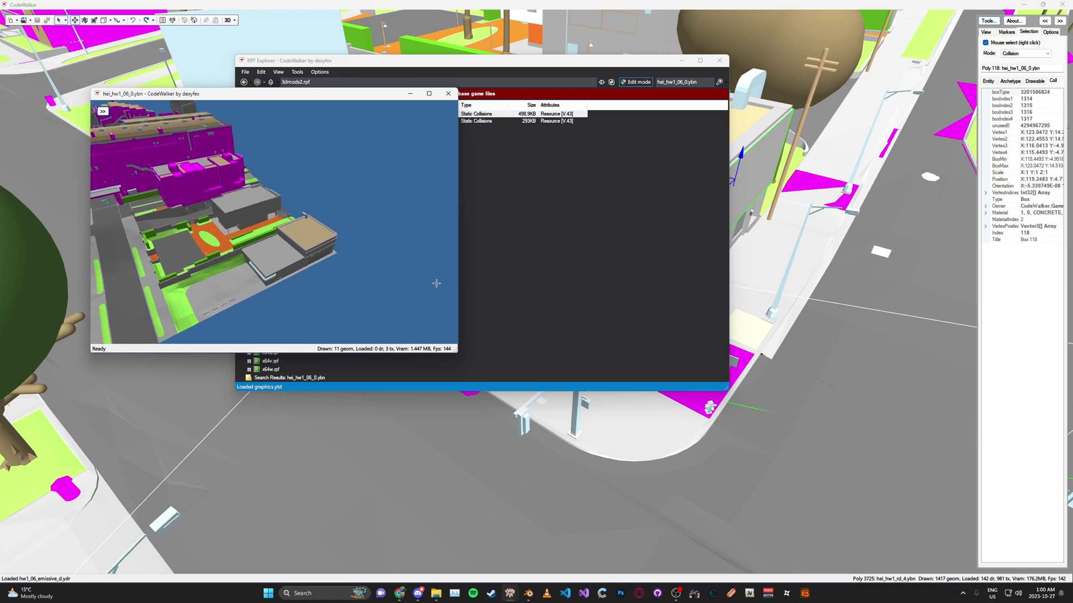